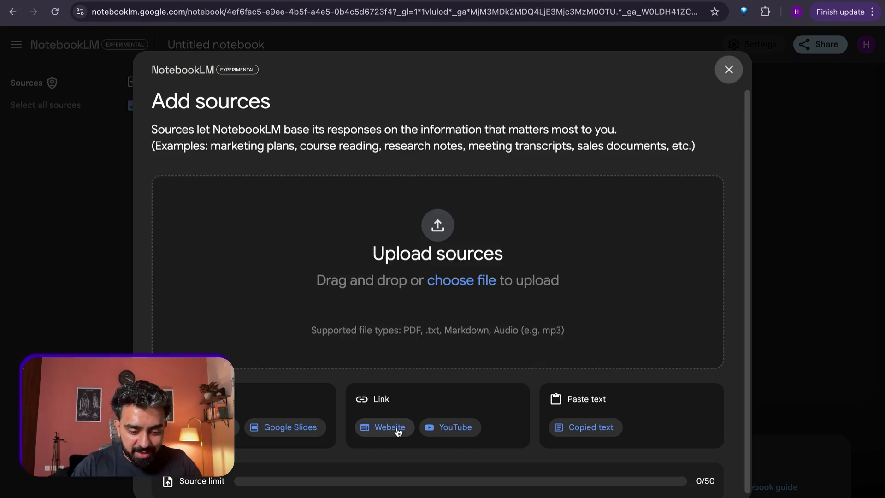
Step: Add the roman-empire.net military training article as a website source
click(389, 427)
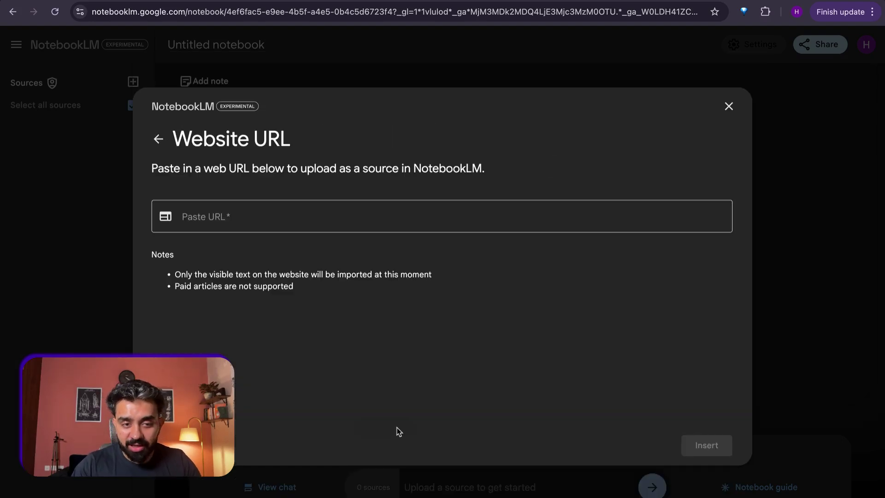
click(350, 215)
key(super+Tab)
click(390, 11)
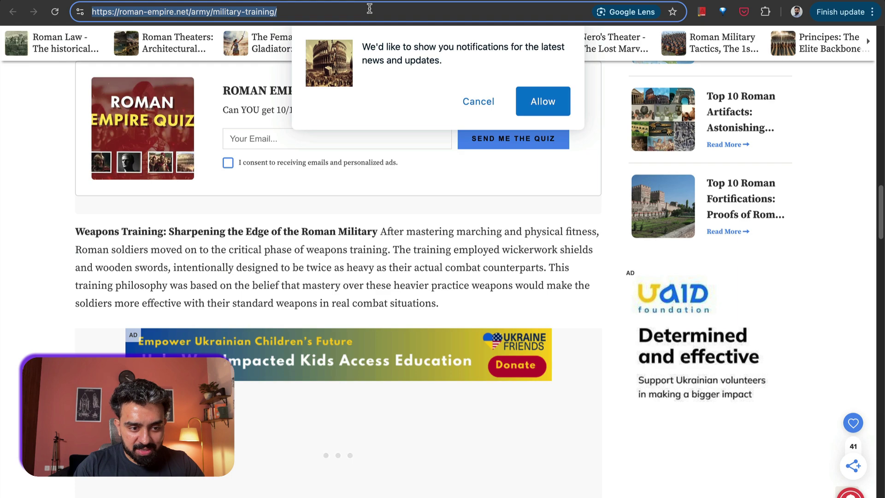
key(super+c)
key(super+Tab)
key(super+v)
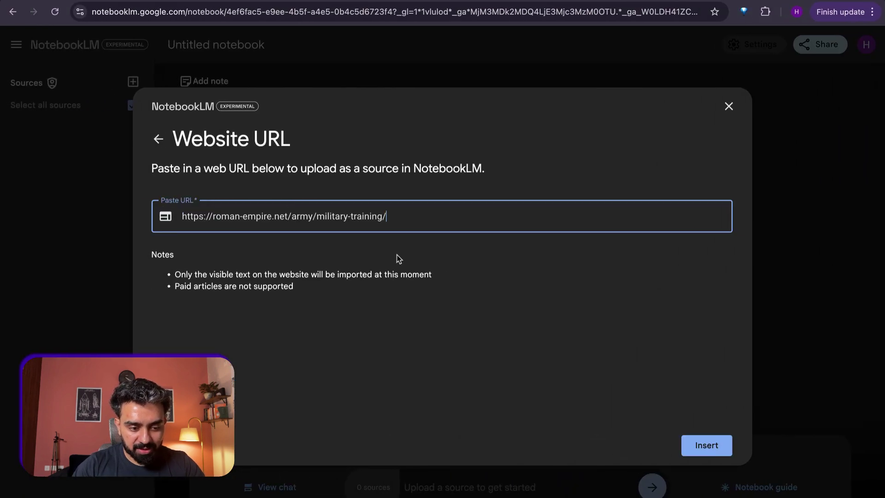
click(710, 445)
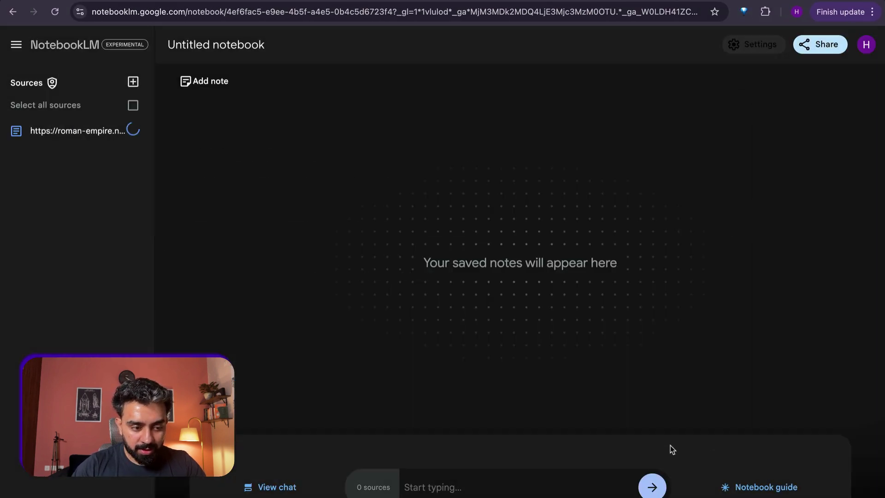
Step: Add another website source, then generate the deep-dive audio overview from the Notebook guide
click(133, 82)
click(391, 429)
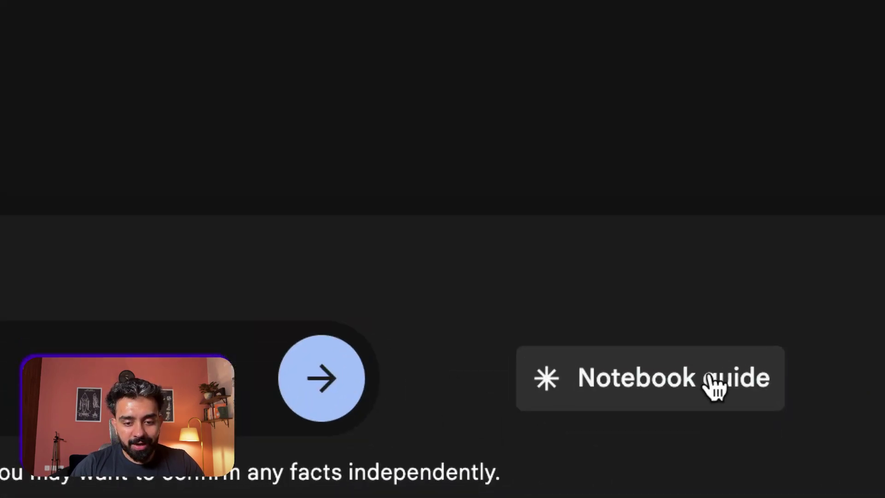
click(715, 386)
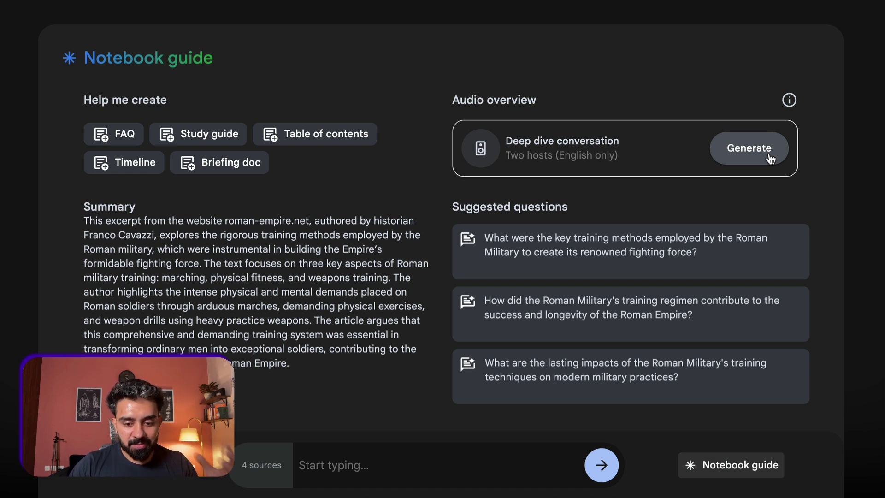
click(749, 148)
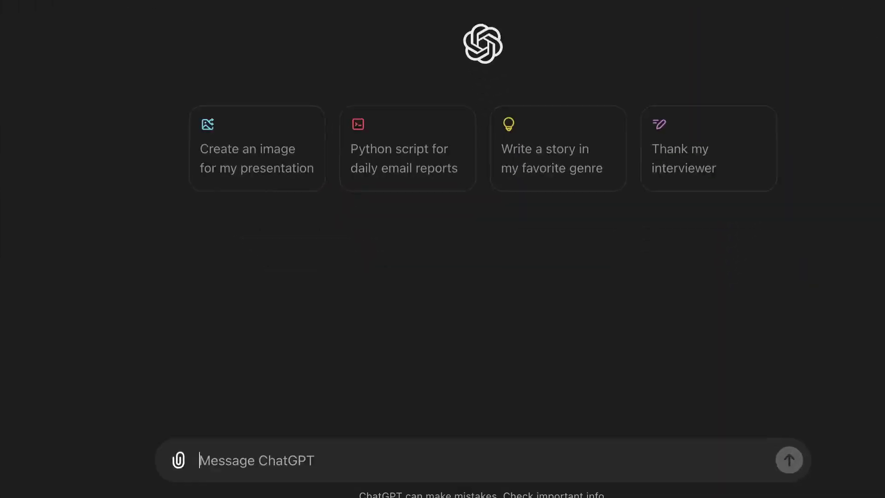
Step: Send ChatGPT 'Summarise this document:' followed by the pasted Wikipedia article text
text(Summarise this document:)
key(shift+Return)
key(shift+Return)
key(ctrl+v)
key(Return)
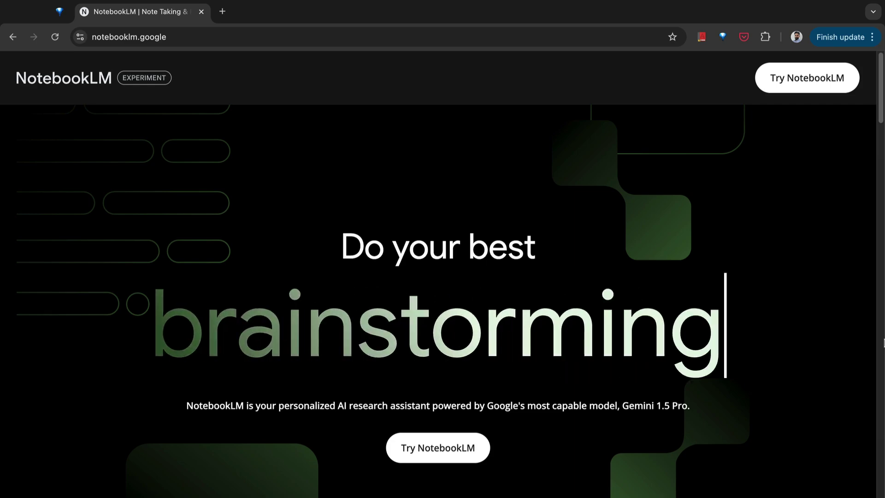
Step: Scroll through the notebooklm.google landing page
scroll(883, 342, down, 10)
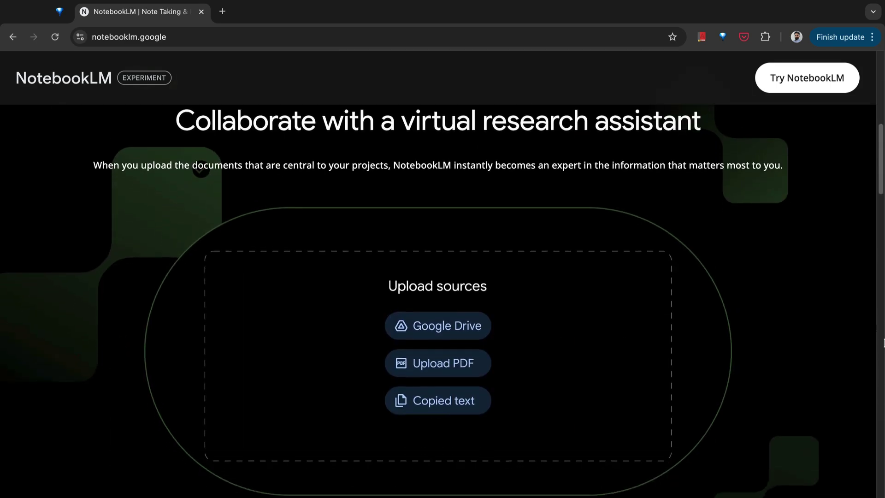
scroll(883, 342, down, 5)
scroll(883, 342, down, 6)
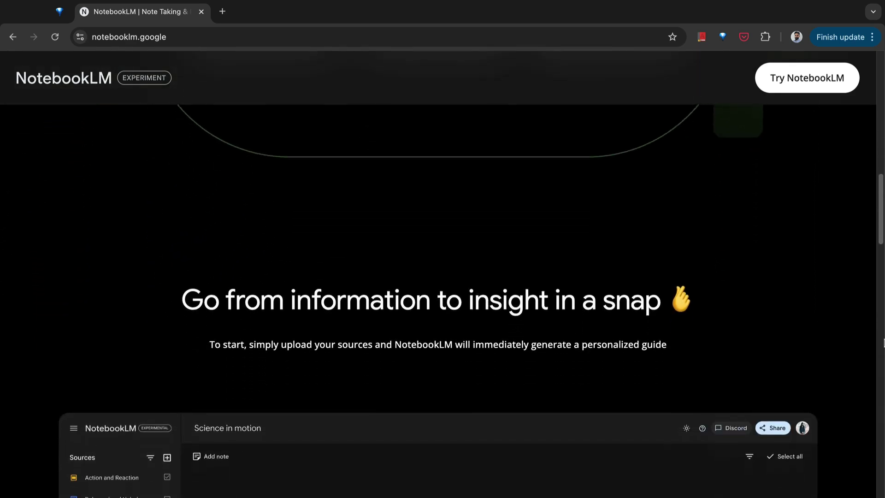
scroll(883, 342, down, 3)
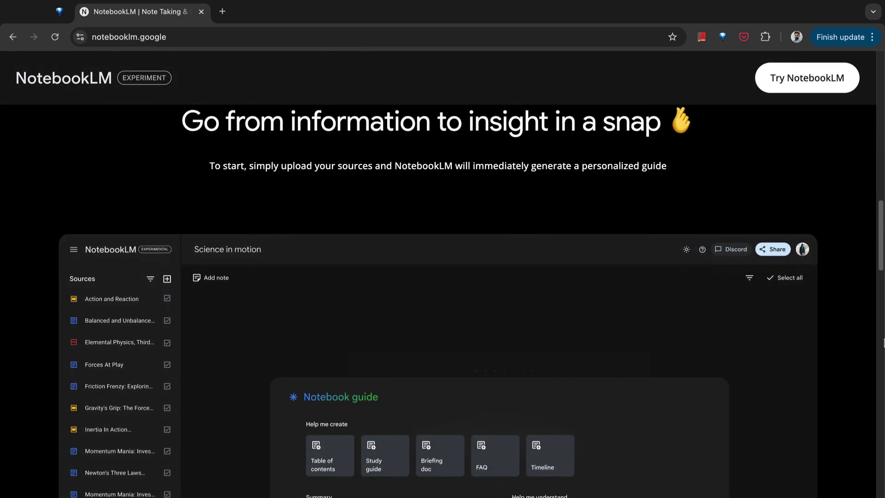
scroll(884, 342, down, 1)
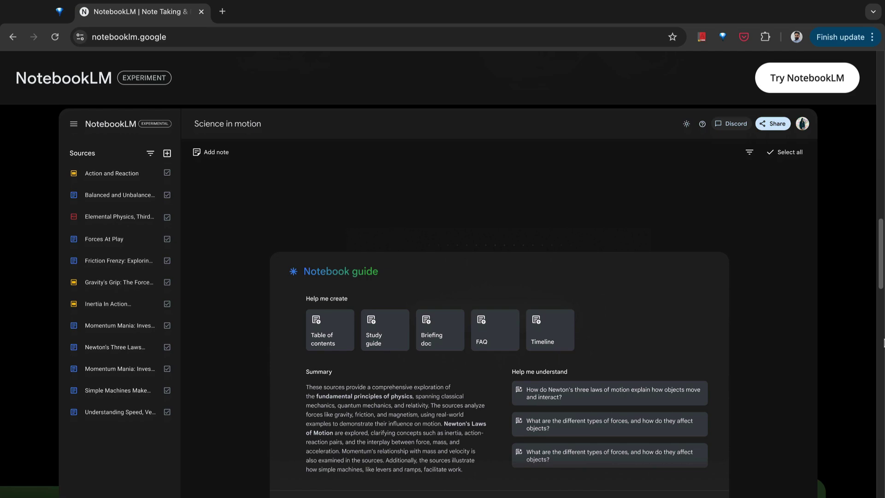
scroll(884, 342, down, 10)
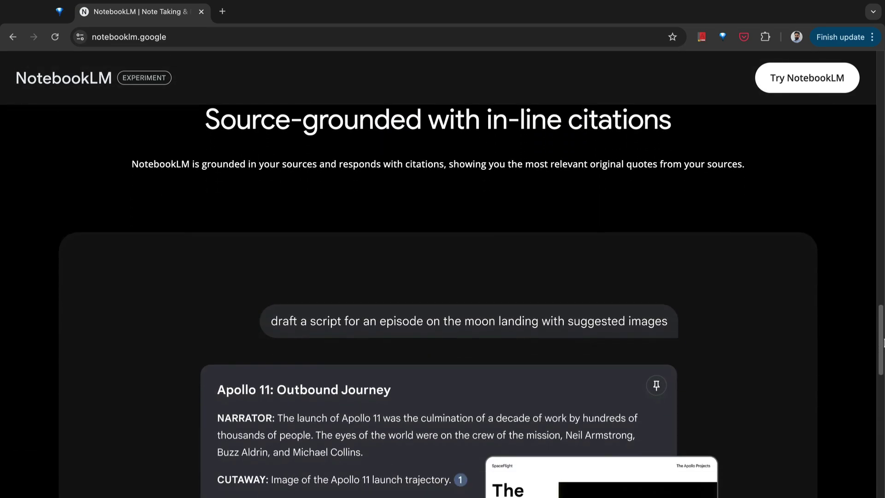
scroll(883, 342, down, 4)
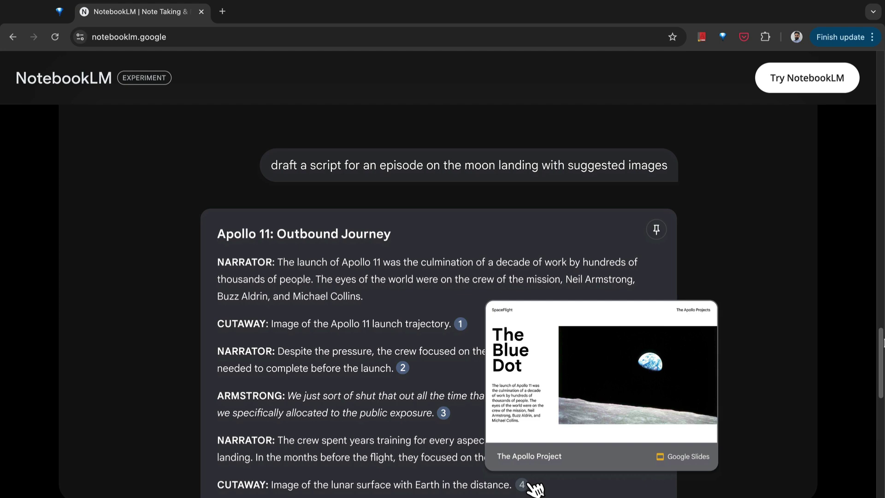
scroll(883, 342, down, 14)
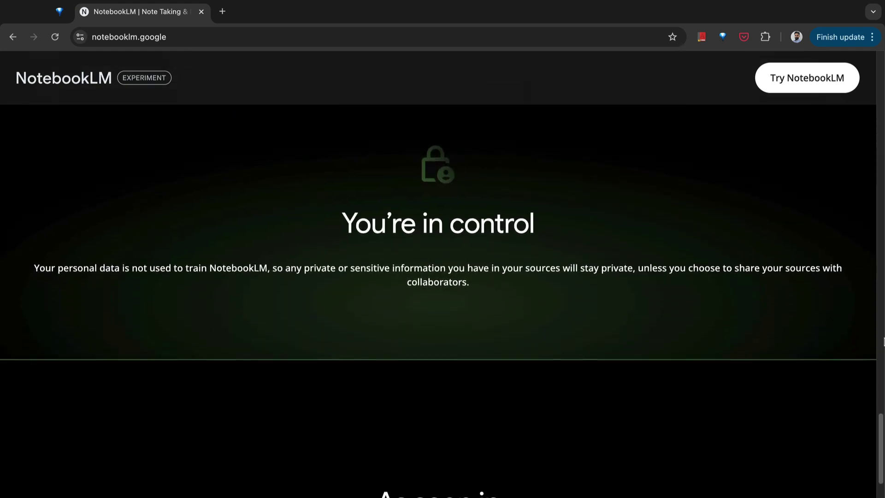
scroll(884, 342, down, 8)
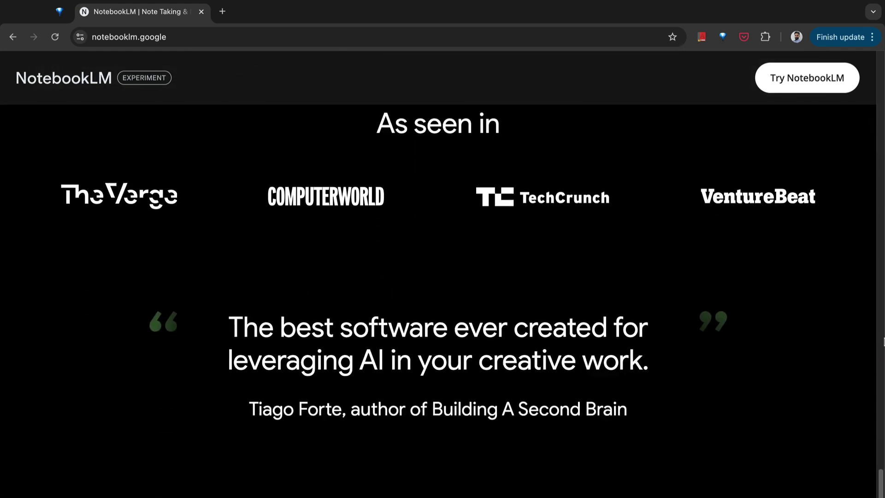
scroll(883, 342, down, 1)
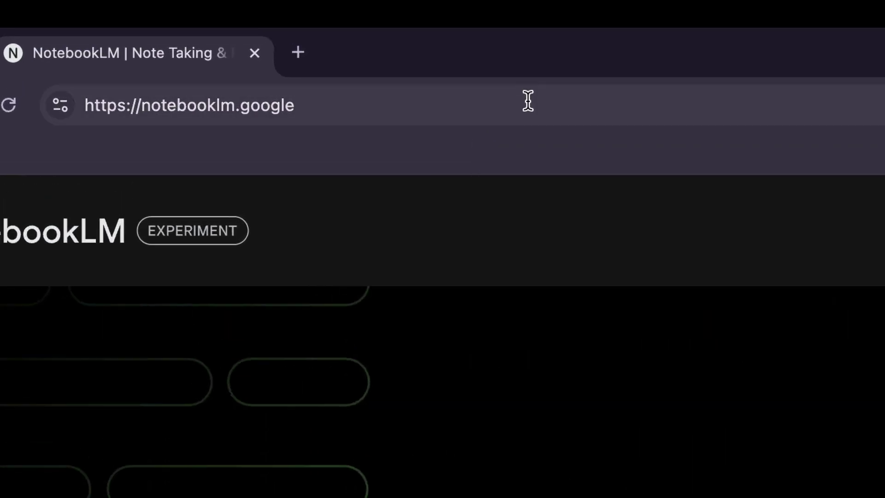
Step: Enter the NotebookLM Notebooks workspace via Try NotebookLM
click(399, 24)
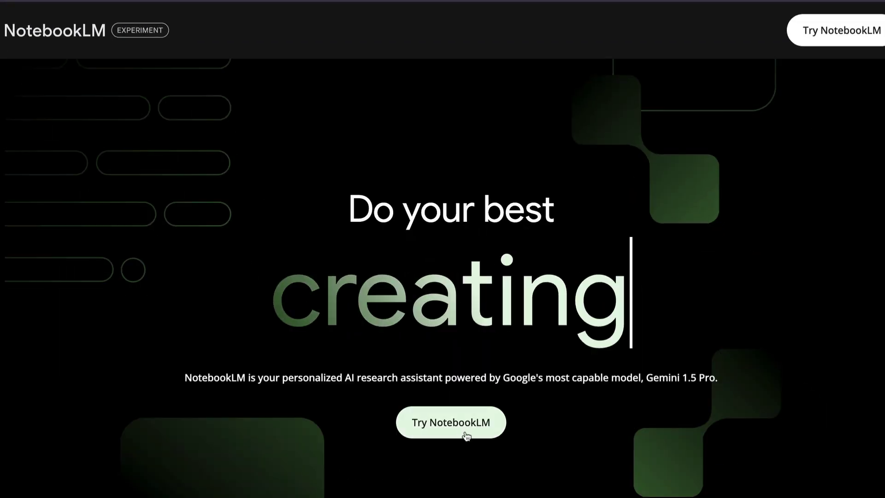
scroll(466, 435, down, 10)
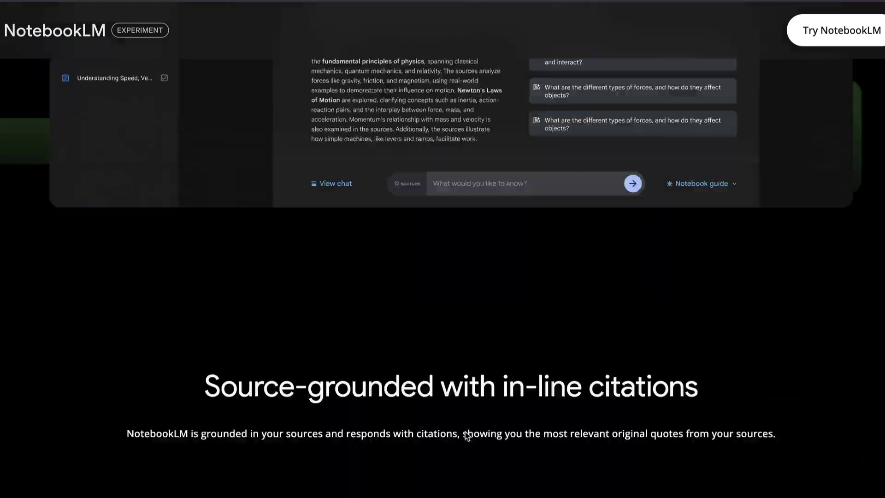
scroll(466, 435, down, 5)
scroll(466, 435, up, 15)
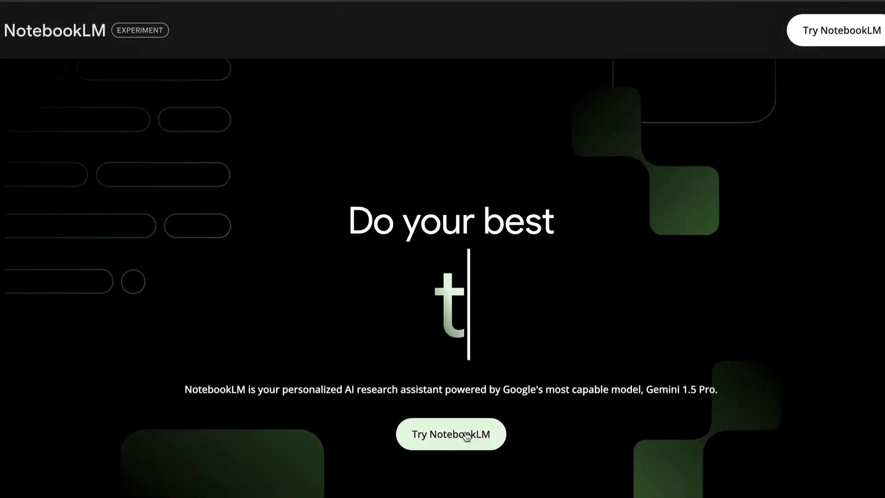
click(470, 431)
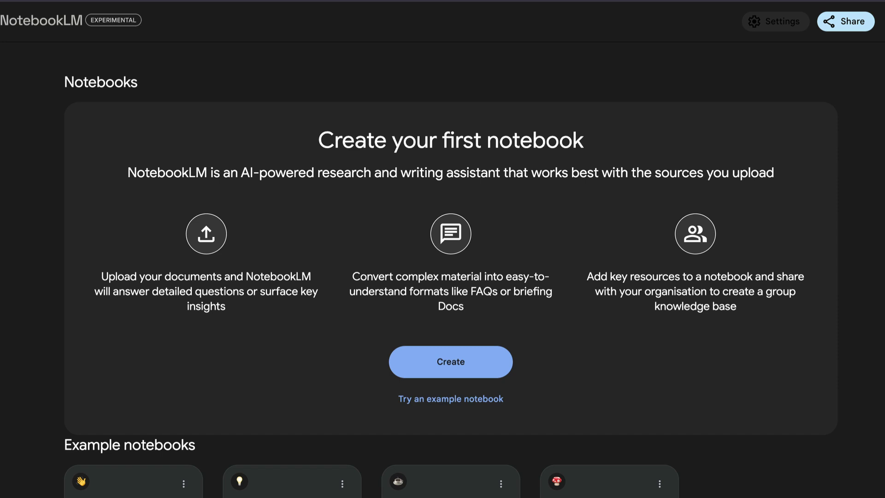
Step: Create an untitled notebook, preview the file, Website and Copied text options, then choose YouTube
click(473, 352)
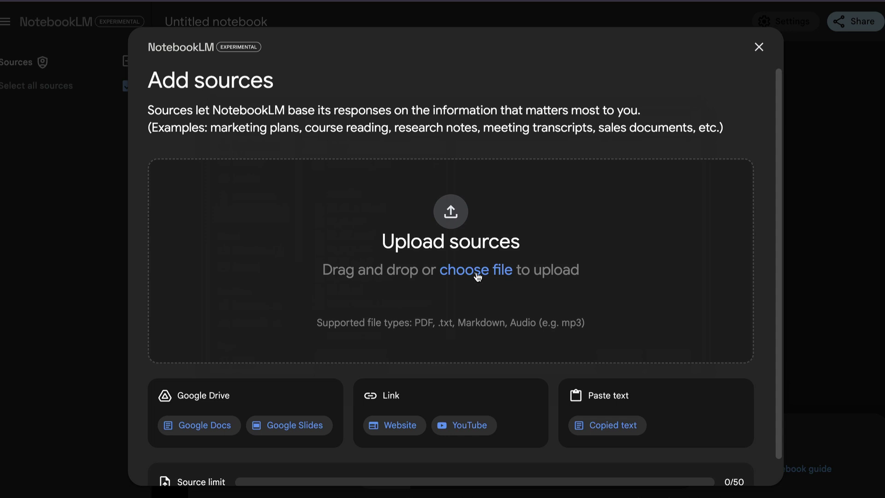
click(477, 276)
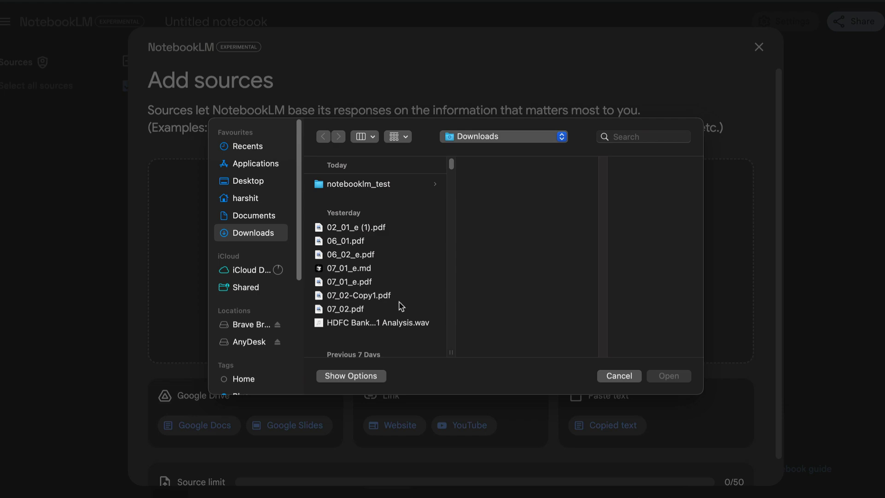
key(Escape)
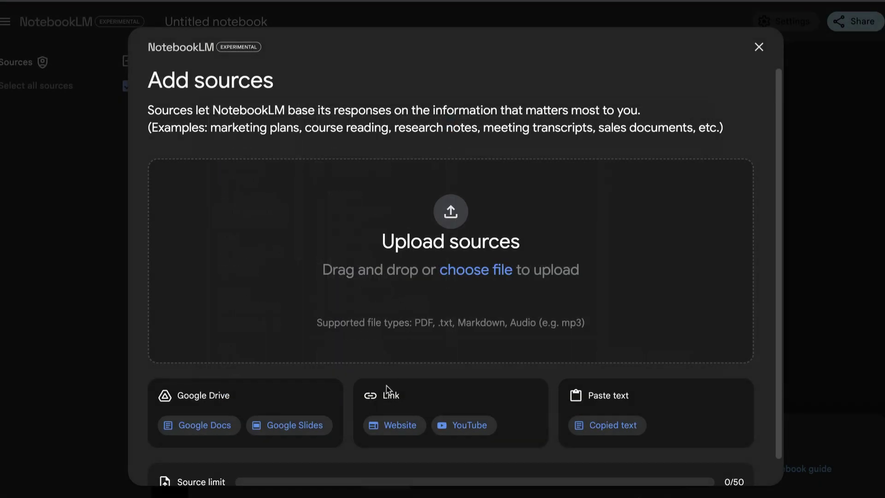
click(396, 426)
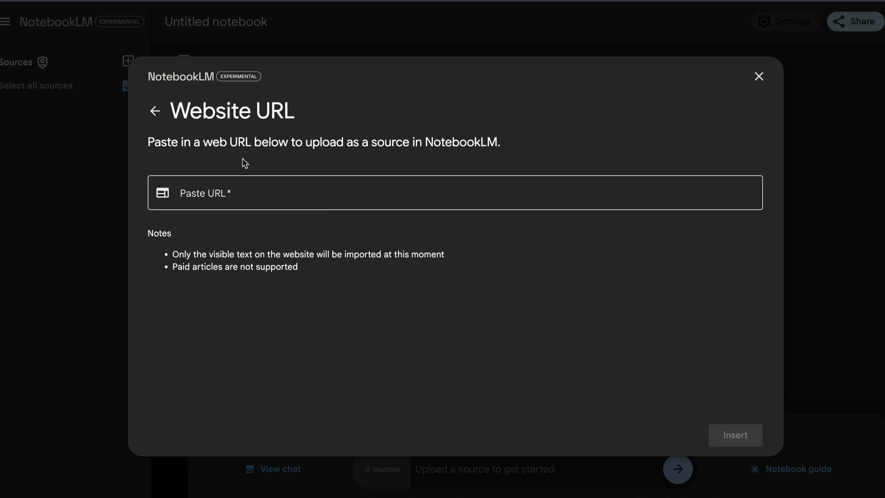
click(154, 109)
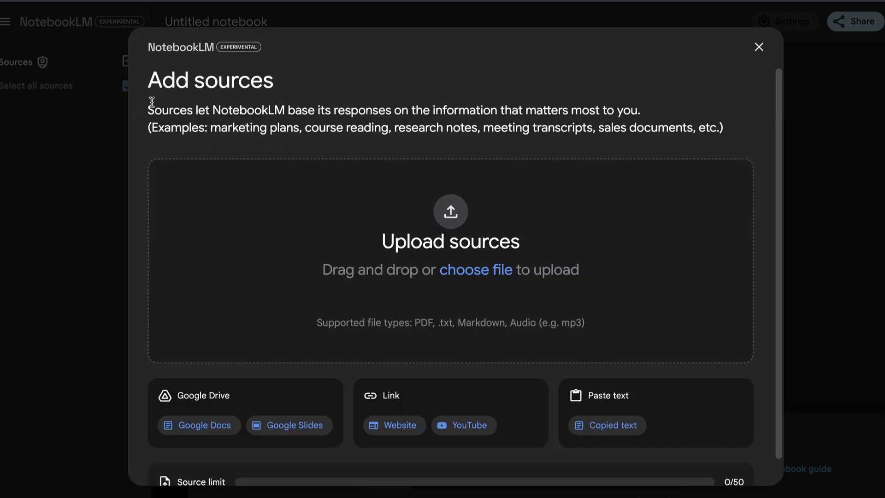
click(609, 426)
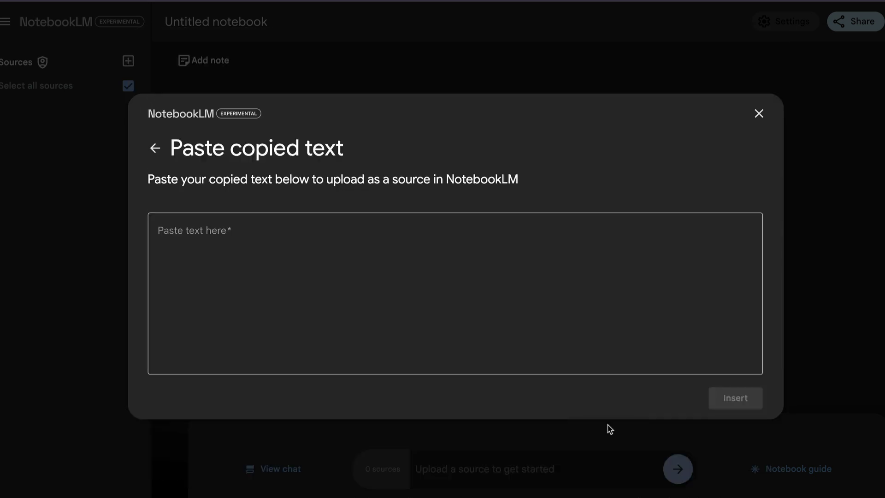
click(155, 148)
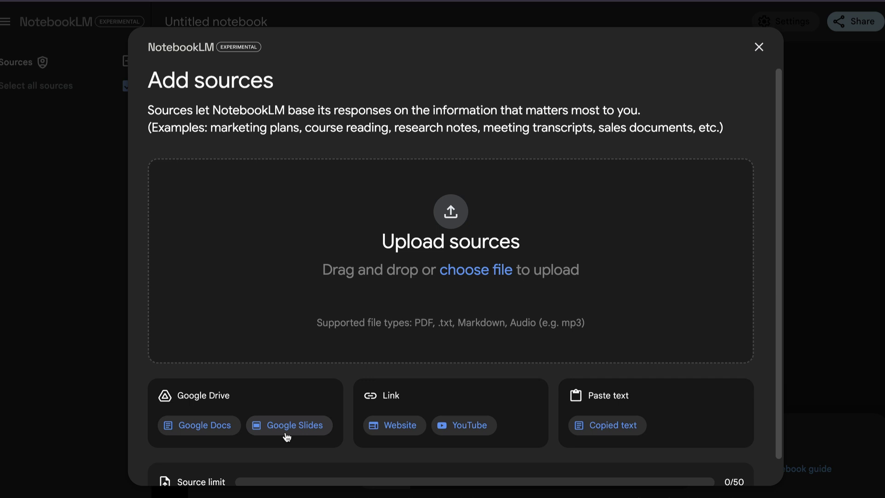
click(462, 432)
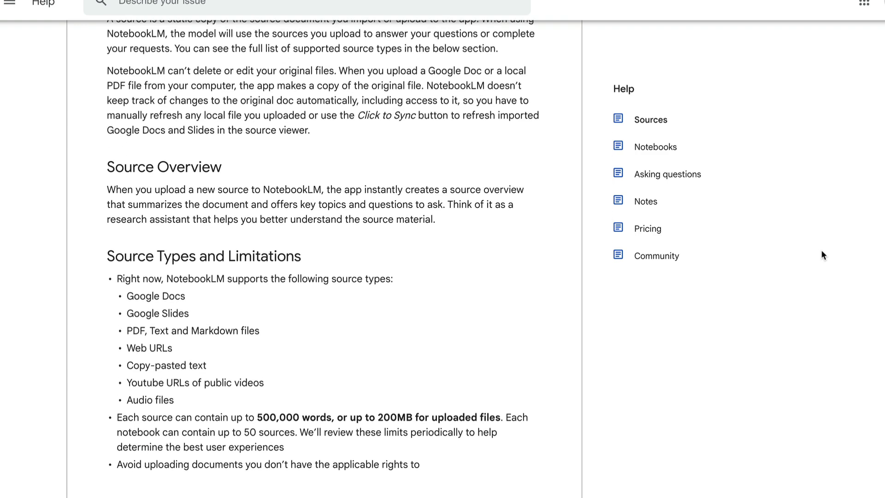
scroll(823, 255, down, 3)
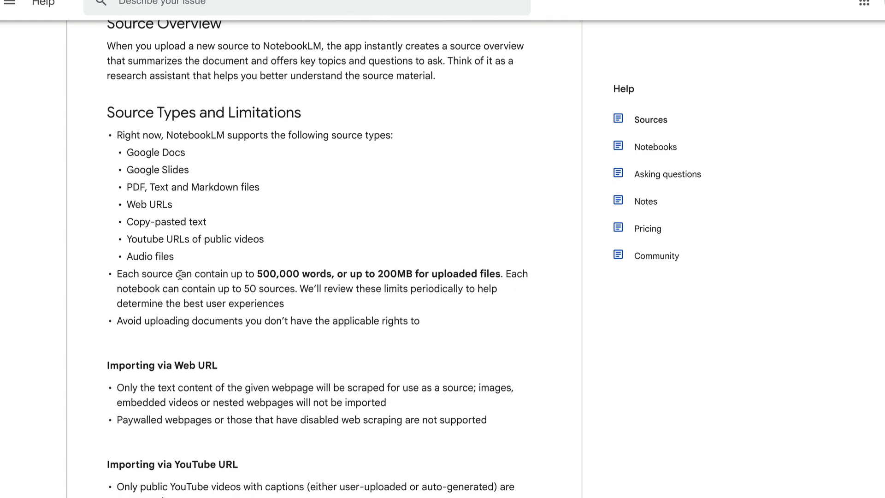
Step: Read the Help page on source types, highlighting the 500,000-word / 200MB per-source limit
drag(117, 274, 324, 306)
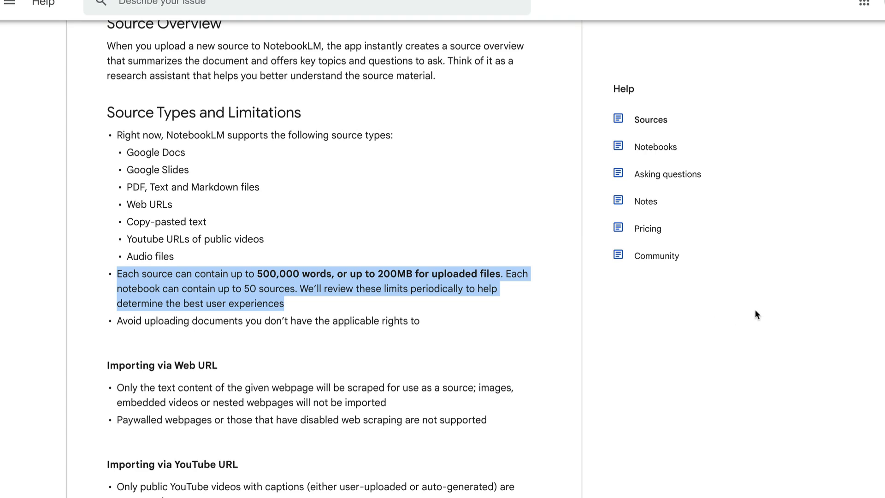
scroll(738, 313, down, 4)
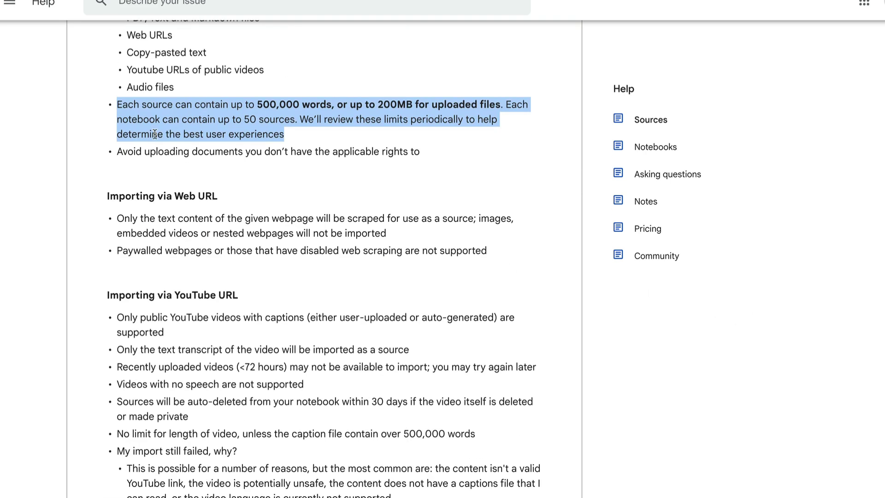
drag(165, 152, 400, 160)
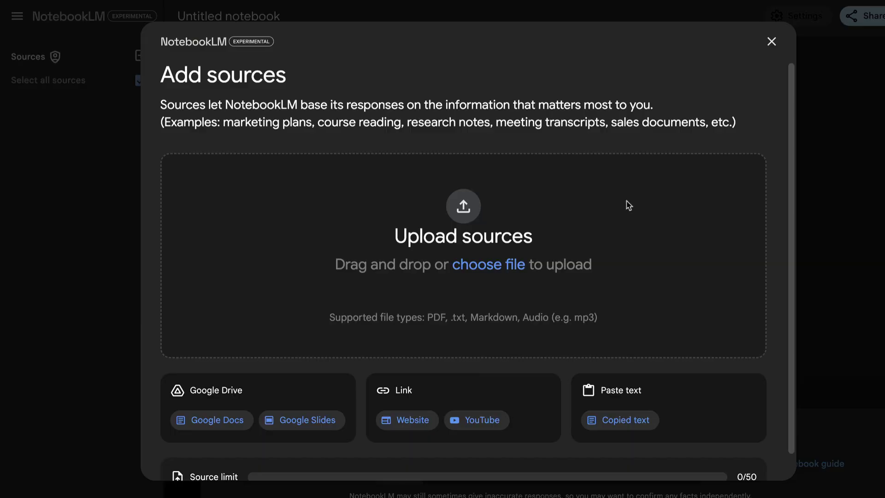
Step: Upload attention_paper.pdf from the notebooklm_test folder and open its notebook guide
click(508, 268)
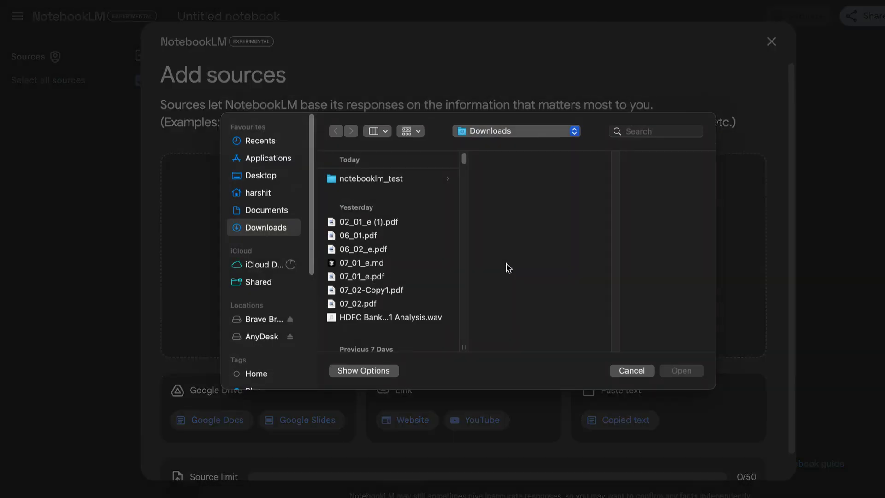
click(425, 183)
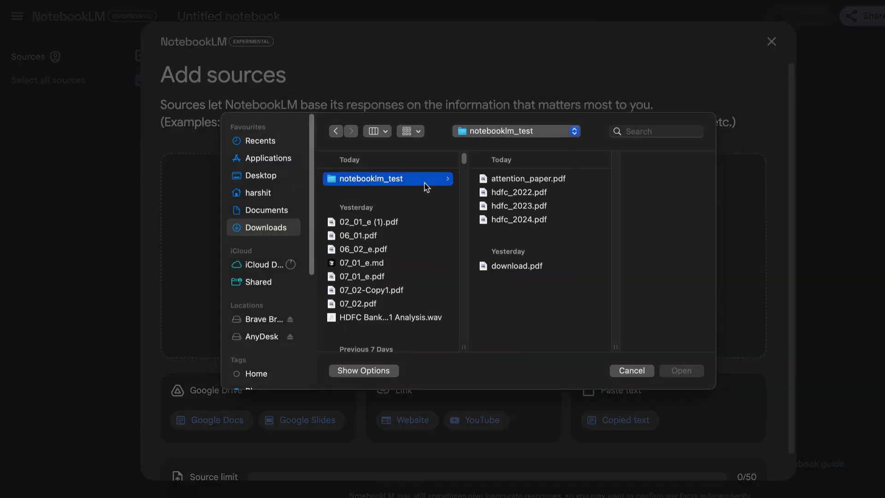
click(554, 184)
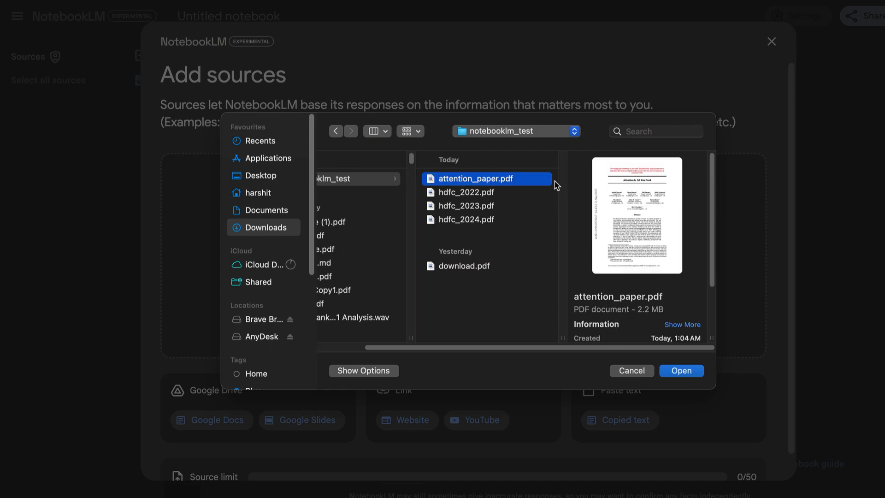
key(Return)
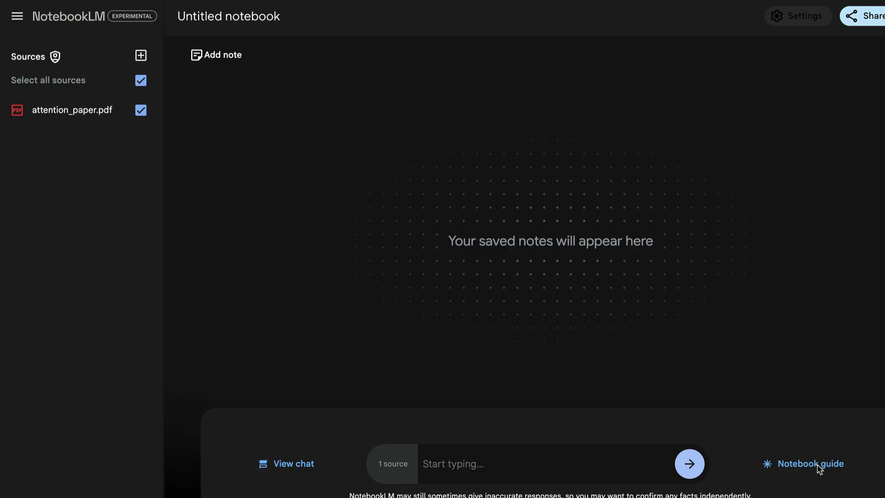
click(826, 468)
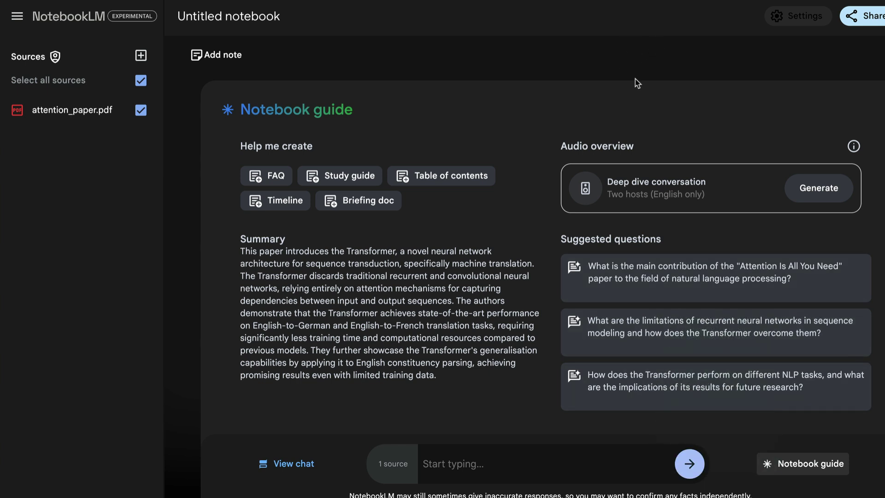
click(494, 462)
Step: Ask 'what are the key ideas discussed in the paper?' and review the answer's key-idea bullets
text(what are the key ideas discussed )
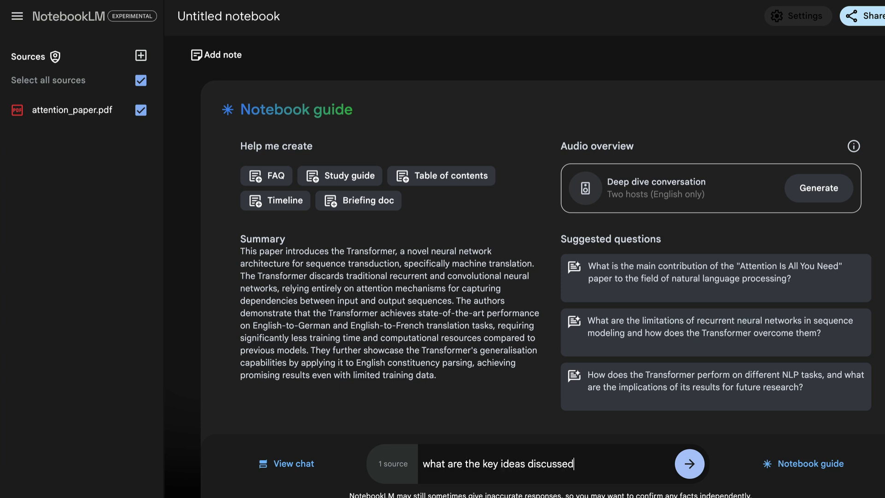
text(in the paper?)
key(Return)
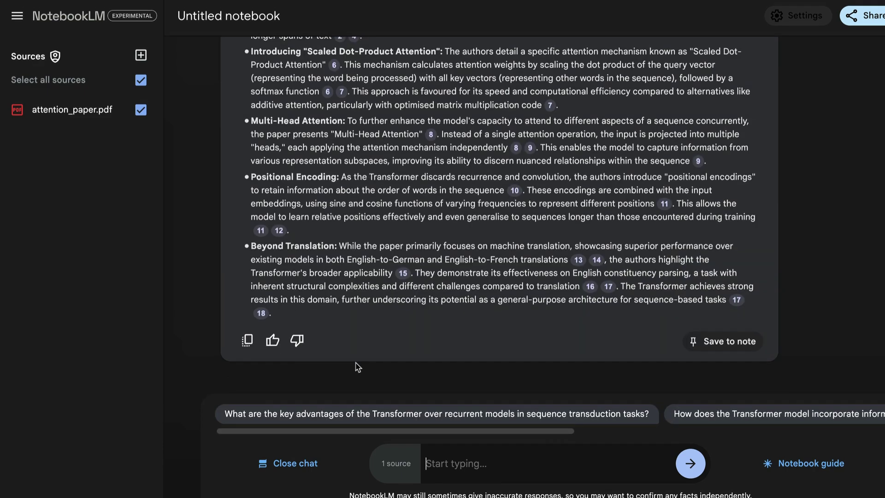
scroll(356, 366, up, 10)
scroll(355, 365, down, 4)
drag(292, 85, 472, 309)
click(471, 331)
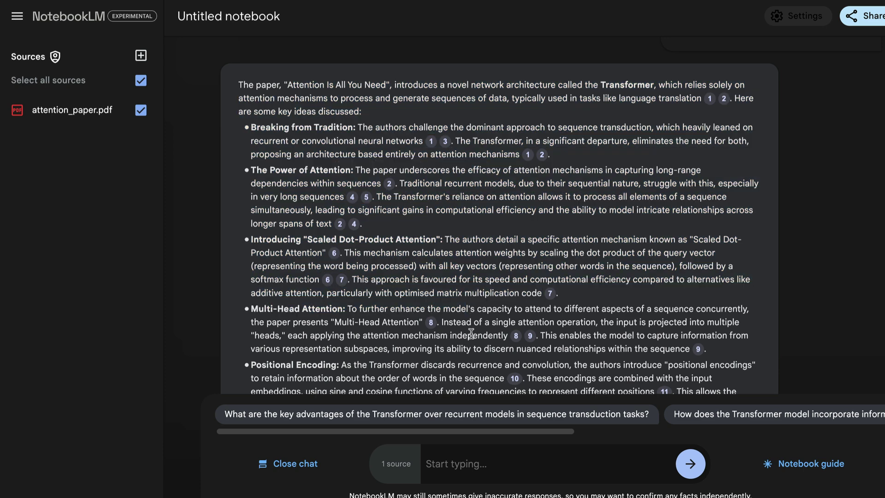
drag(520, 84, 507, 239)
click(507, 238)
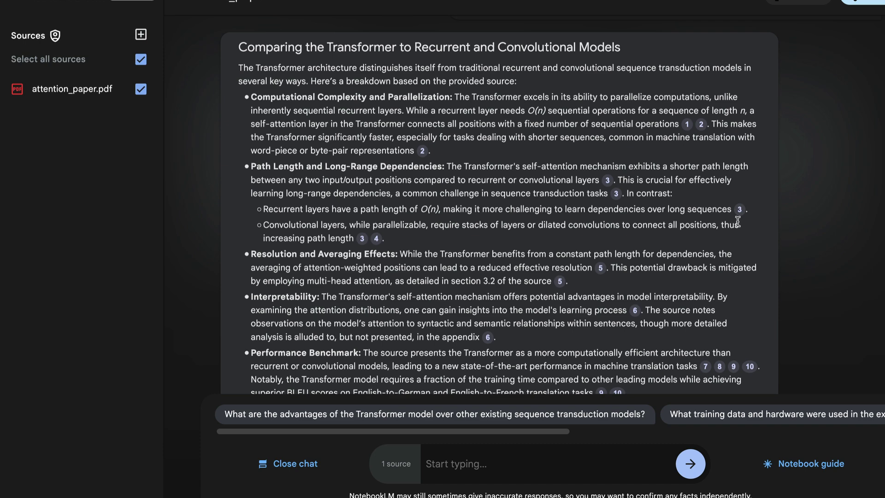
Step: Preview citation 3's source passage from attention_paper.pdf in the answer
mouse_move(741, 213)
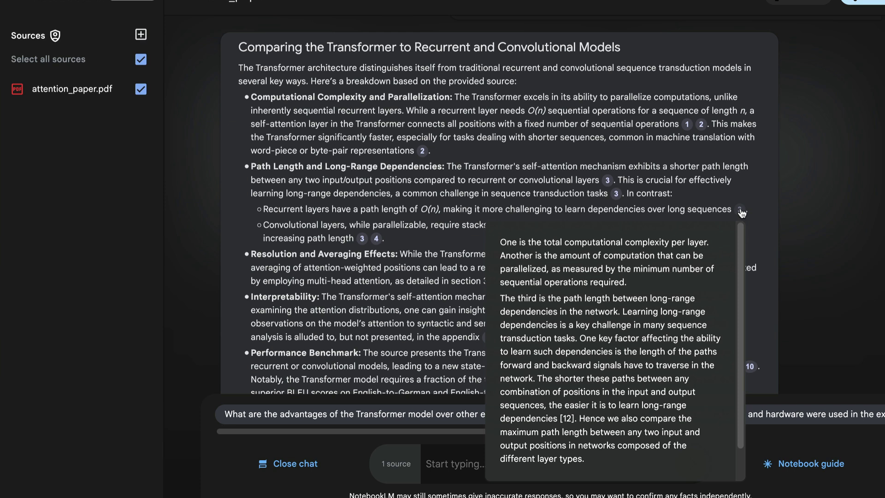
scroll(674, 308, down, 1)
scroll(675, 308, up, 1)
scroll(626, 347, down, 1)
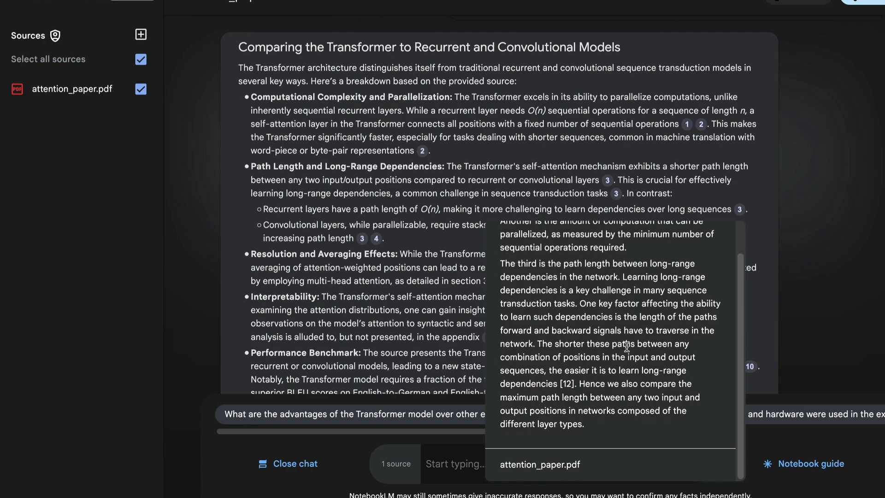
Step: Open citation 3's highlighted passage in the paper, then jump to citation 8's passage
click(739, 209)
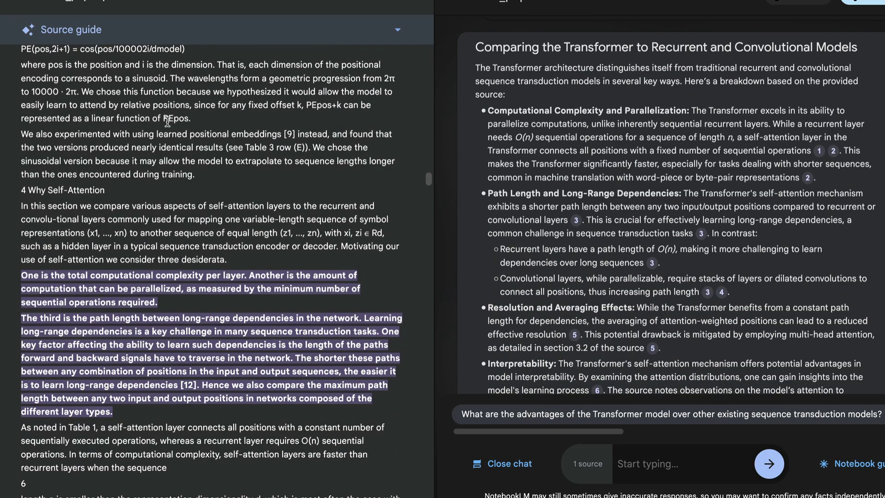
scroll(235, 172, down, 3)
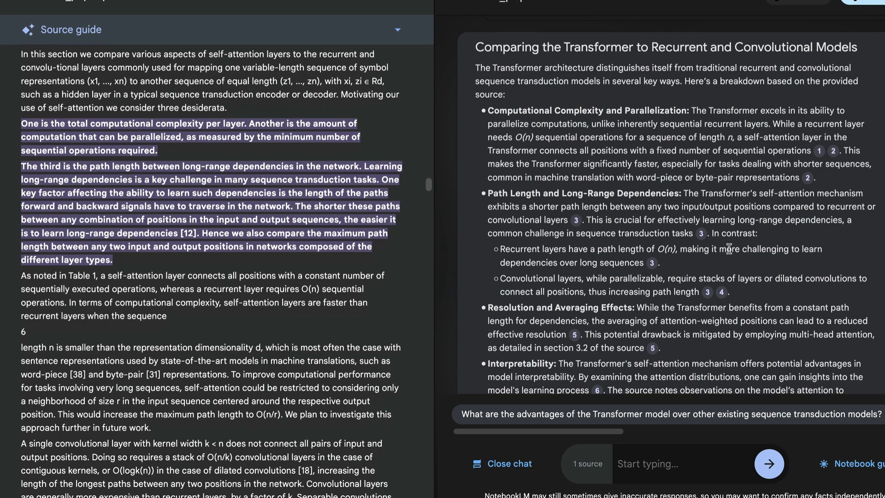
scroll(704, 317, down, 5)
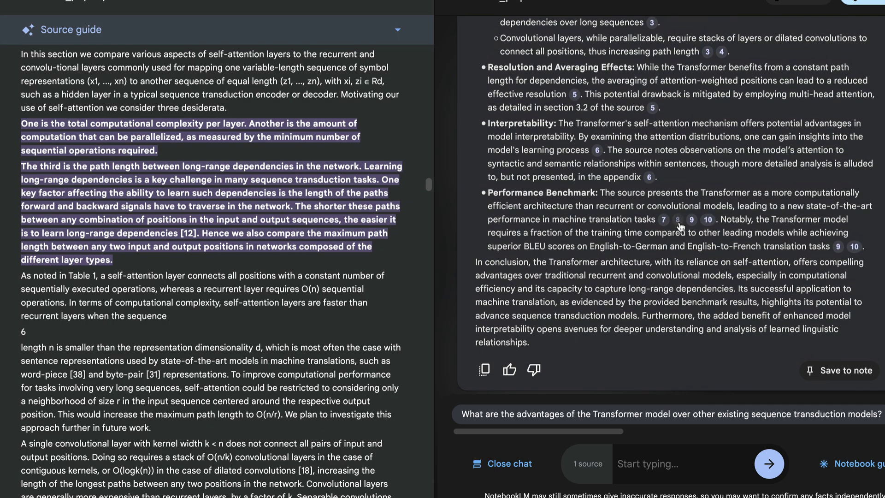
click(678, 220)
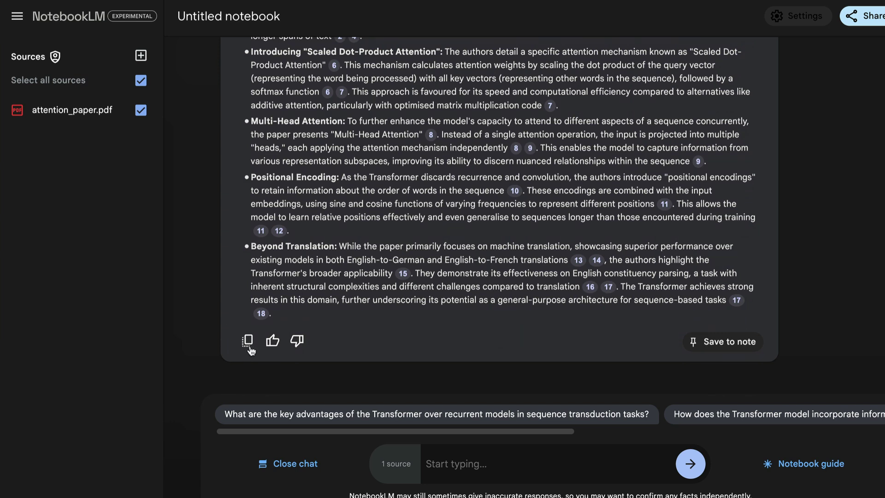
Step: Save the key-ideas answer as a note and open it in full
click(721, 346)
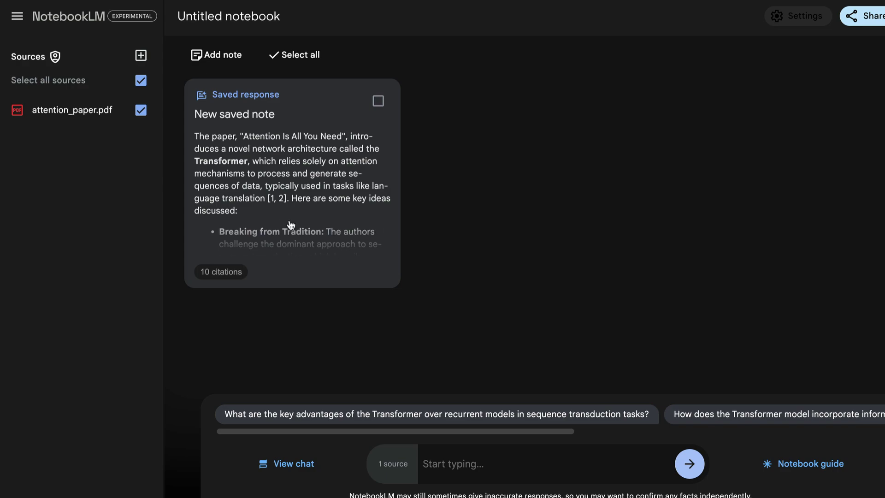
click(325, 186)
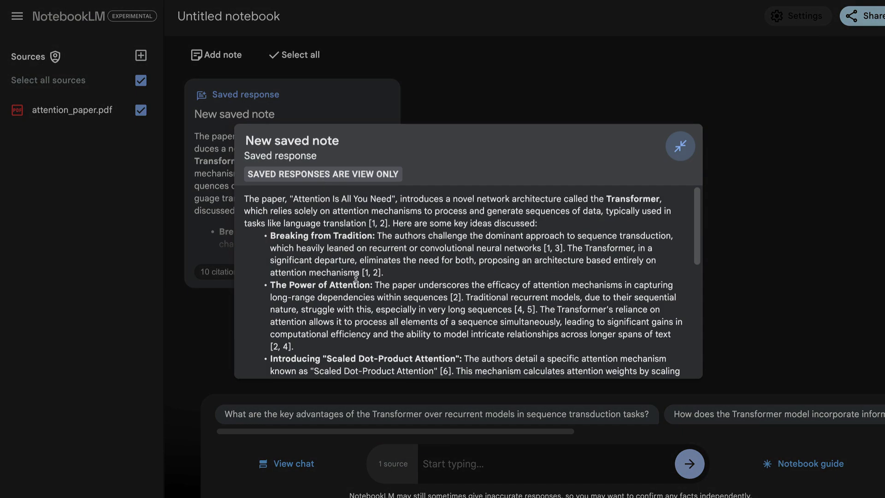
scroll(356, 278, down, 5)
scroll(356, 277, up, 5)
scroll(356, 278, down, 5)
scroll(356, 278, up, 5)
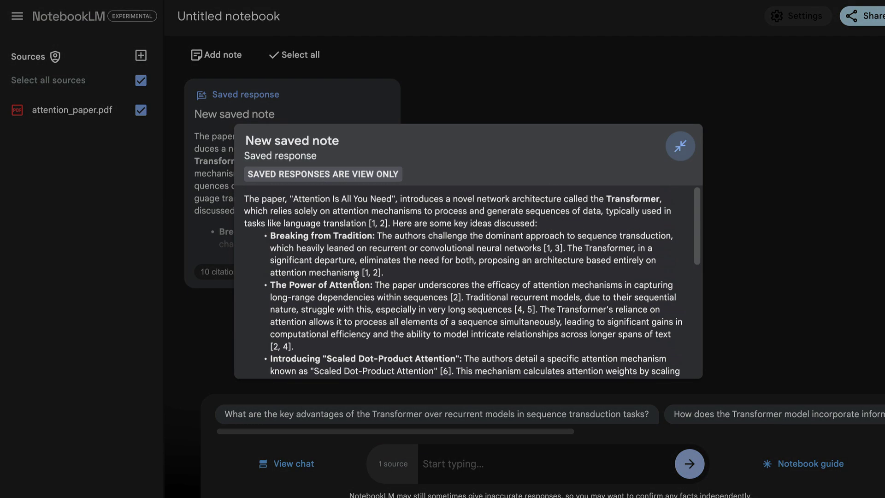
Step: Rename the note from 'New saved note' to 'Key ideas' and close it
click(314, 133)
click(347, 141)
key(ctrl+a)
key(BackSpace)
text(Ide)
key(BackSpace)
key(BackSpace)
key(BackSpace)
text(Key ideas)
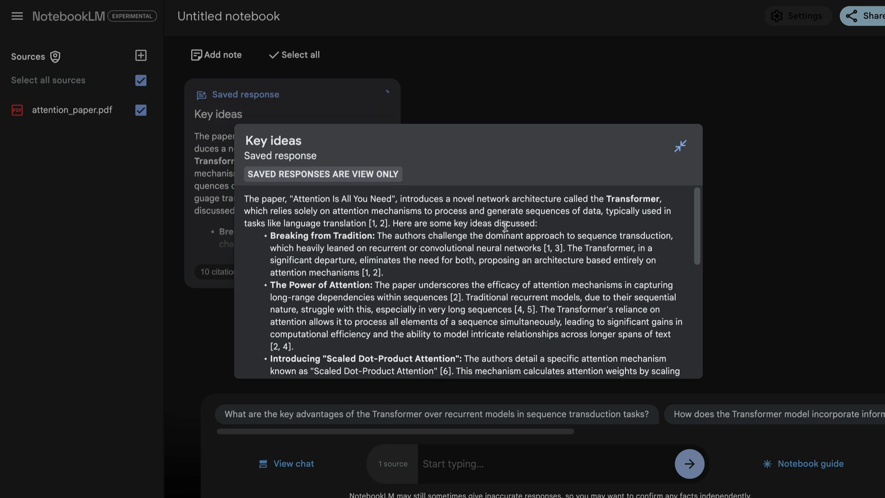
click(570, 101)
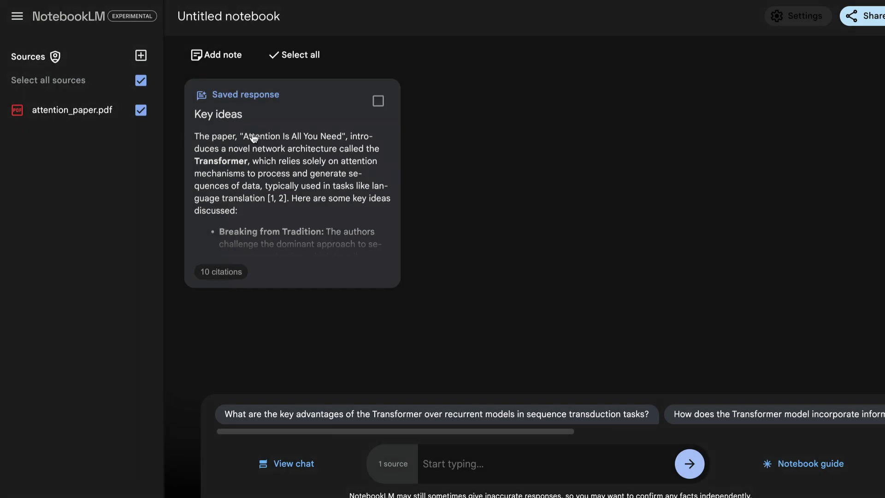
Step: Add a new written note, clear the stray 'fg' text, and close it empty
click(223, 60)
click(317, 191)
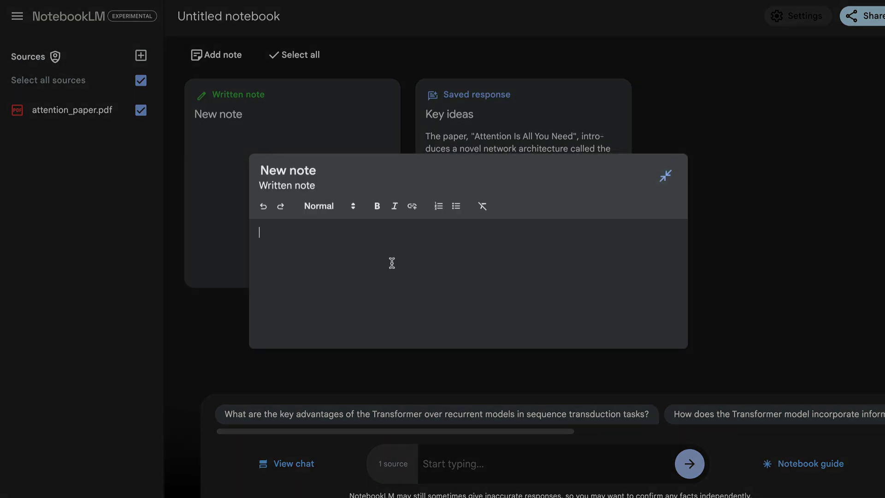
text(fgdfs)
key(ctrl+a)
key(BackSpace)
click(262, 152)
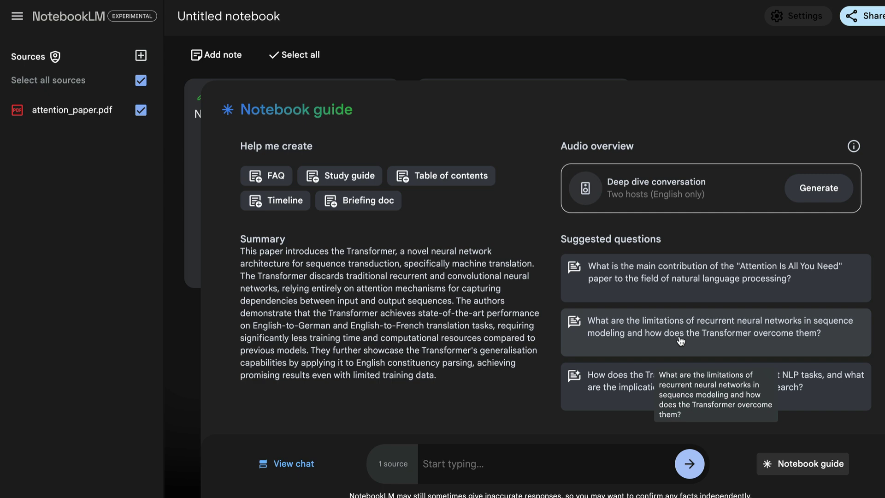
Step: Ask the suggested questions on how the Transformer overcomes RNN limitations and on multi-head attention's advantages
click(680, 340)
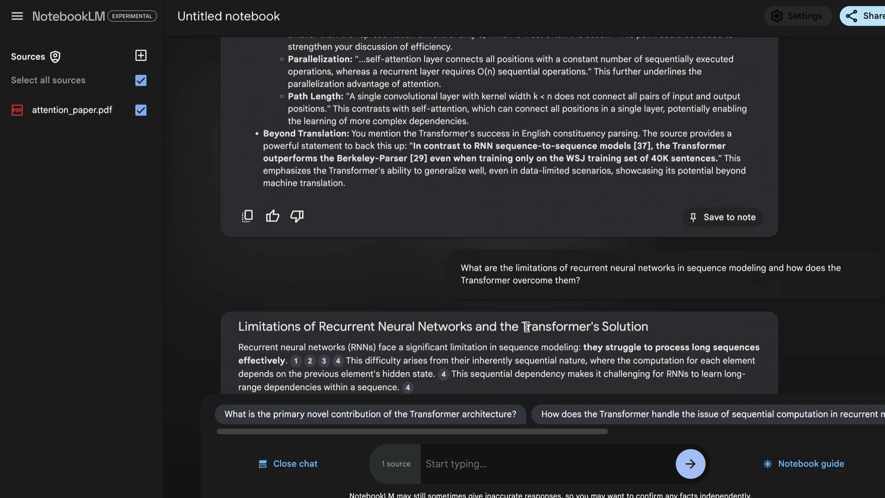
scroll(528, 330, down, 5)
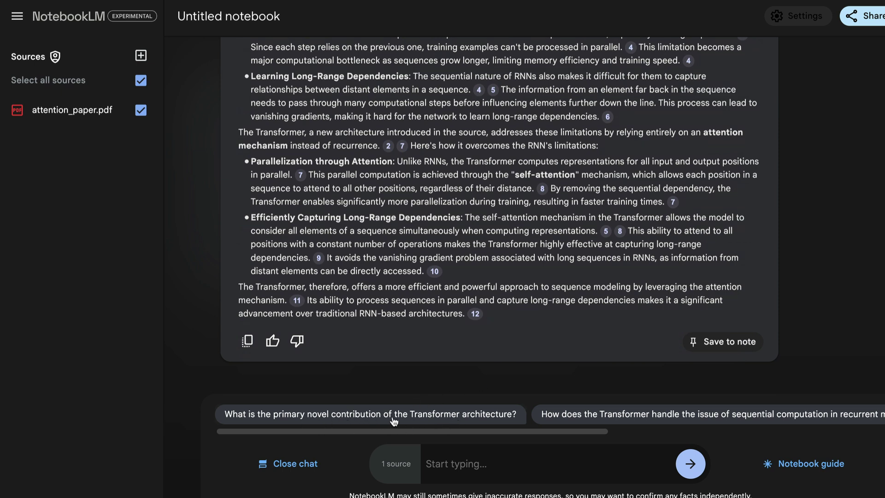
scroll(429, 419, right, 3)
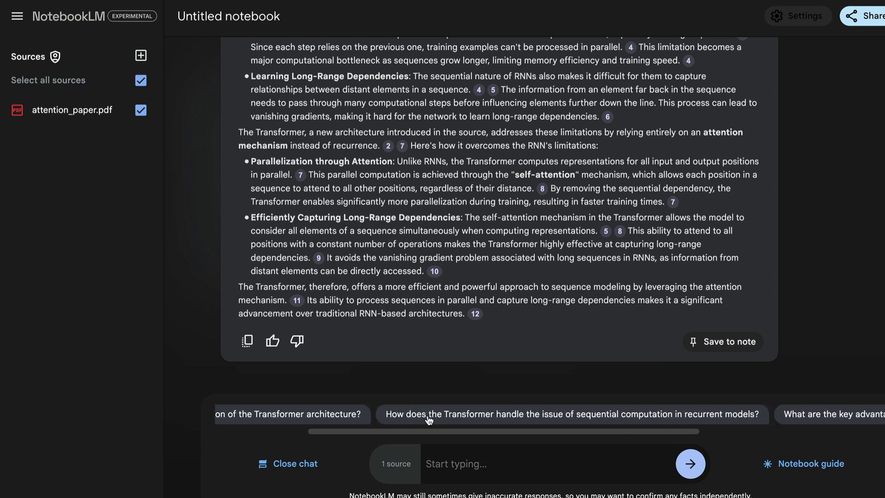
scroll(500, 420, right, 2)
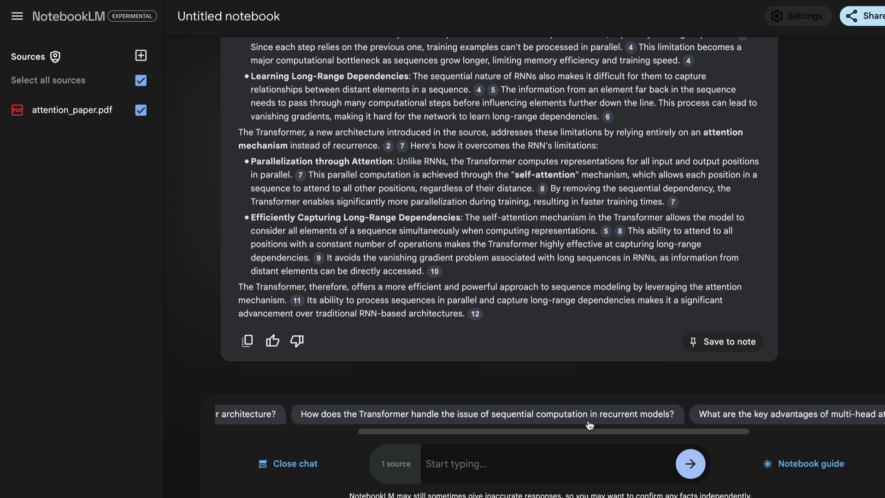
scroll(605, 422, right, 4)
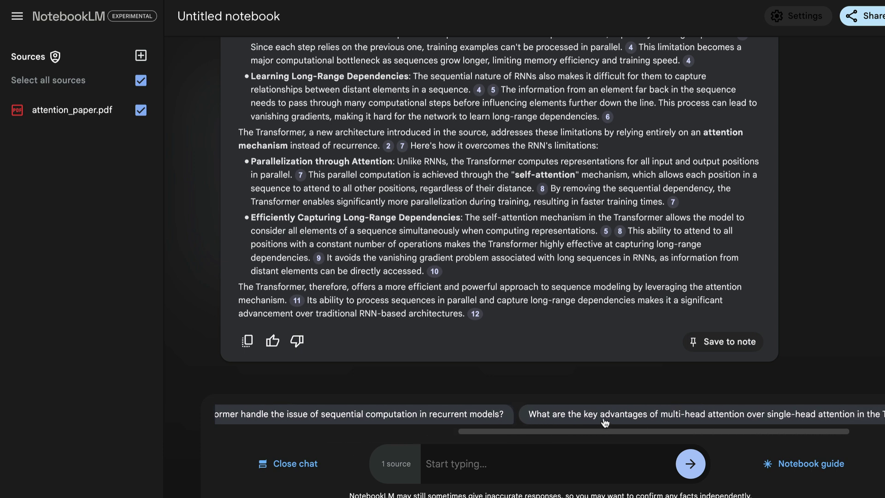
scroll(704, 427, left, 7)
scroll(704, 427, right, 6)
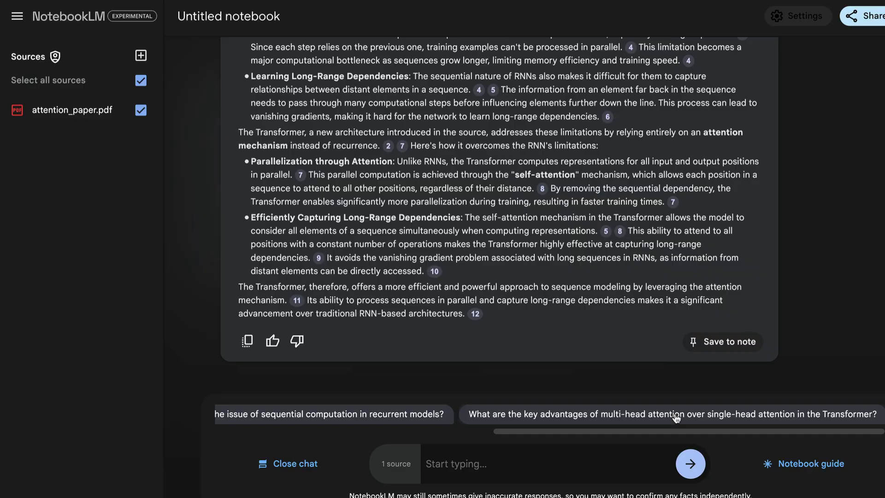
click(677, 414)
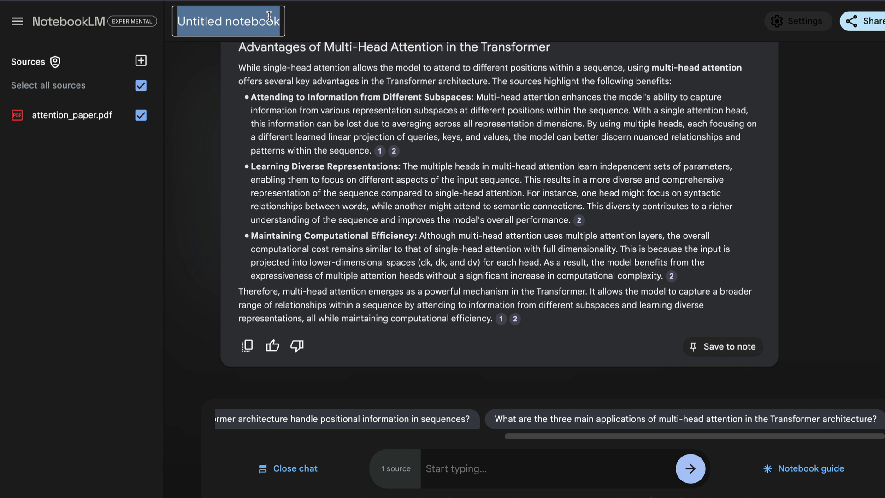
Step: Rename the first notebook to attention_paper
text(attentoin)
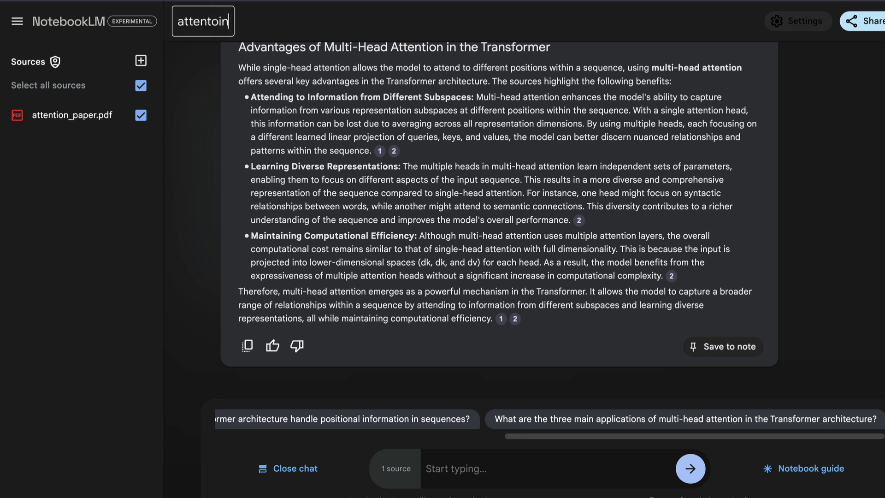
key(BackSpace)
key(BackSpace)
text(ion_paper)
key(Return)
Step: Create a new notebook from the NotebookLM workspace
click(124, 9)
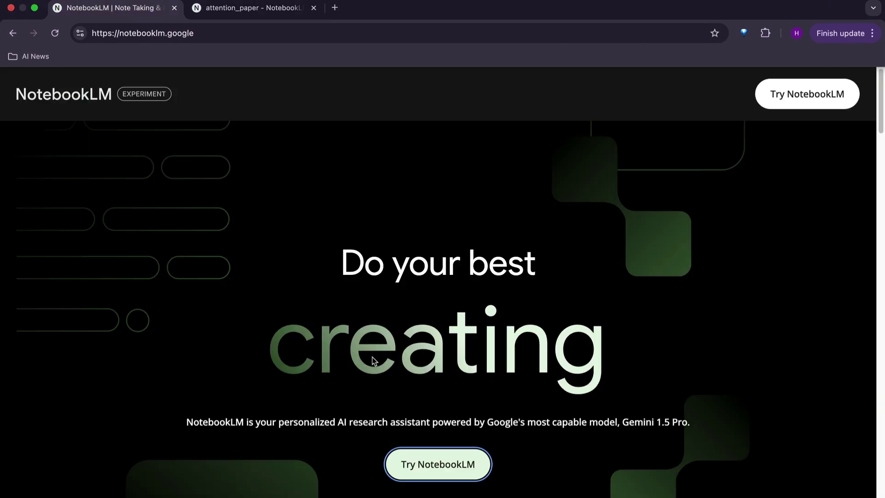
click(460, 465)
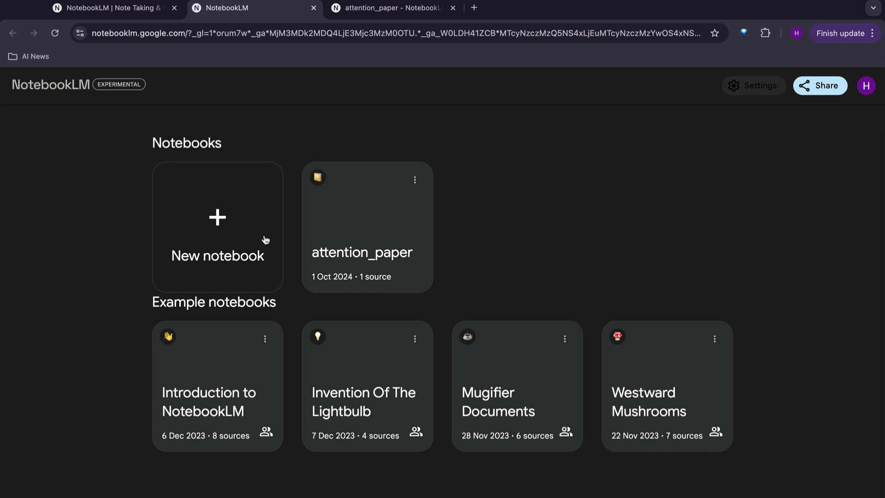
click(227, 236)
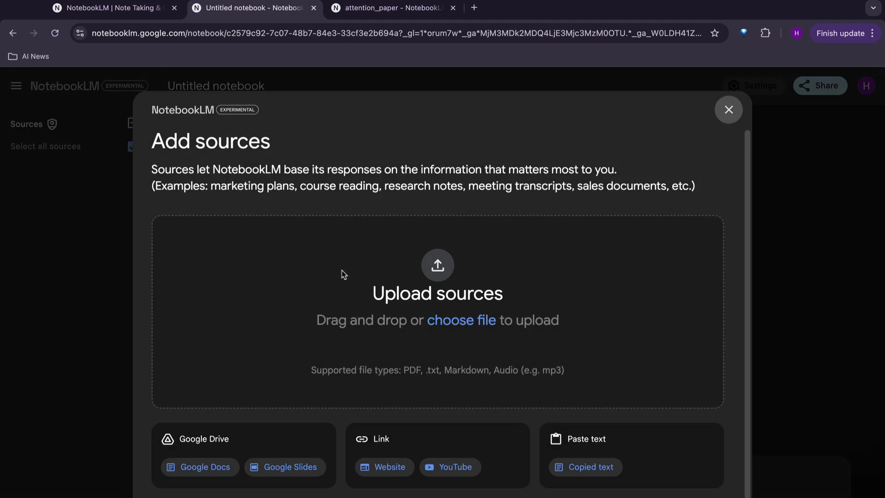
Step: Upload hdfc_2022.pdf, hdfc_2023.pdf and hdfc_2024.pdf from the notebooklm_test folder as sources
click(471, 319)
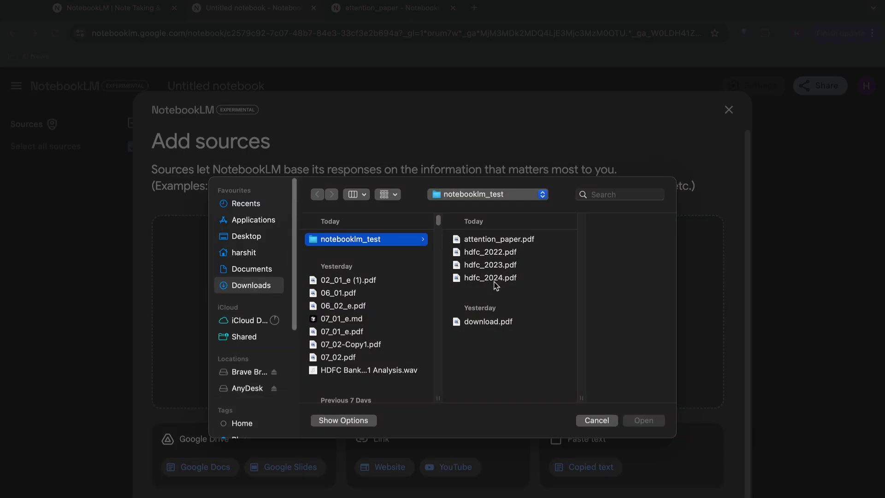
click(508, 254)
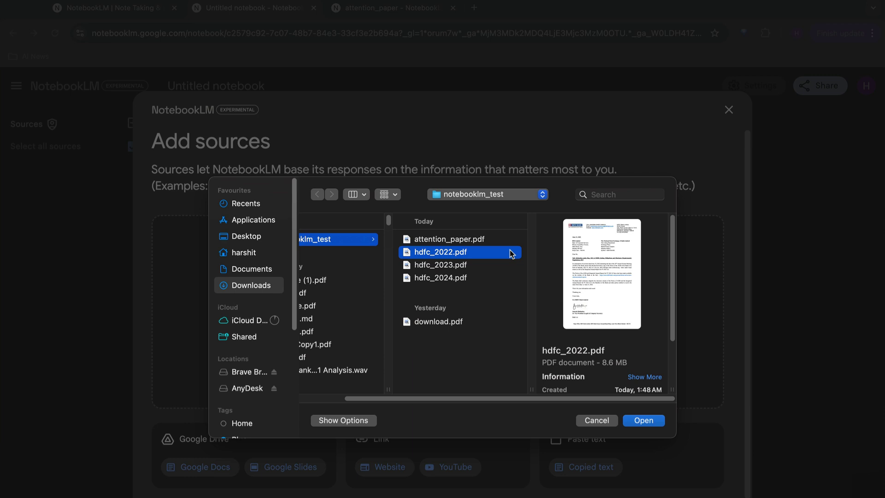
key(shift+Down)
key(shift+Down)
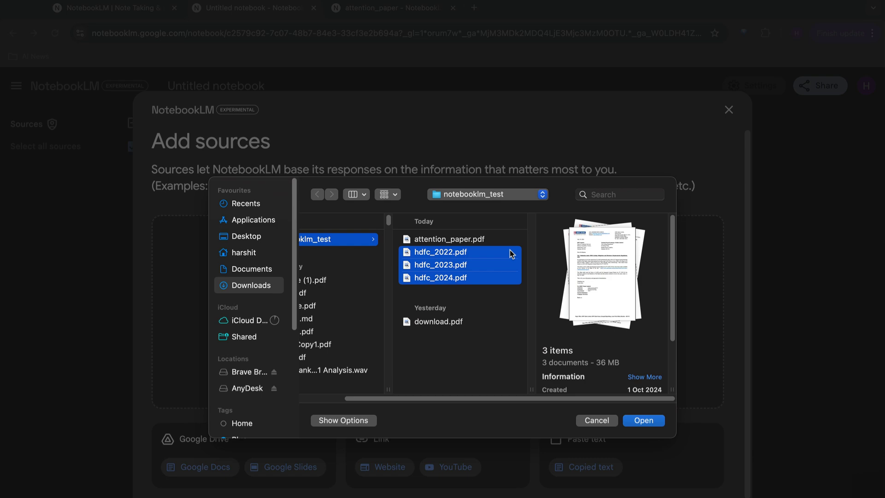
key(Return)
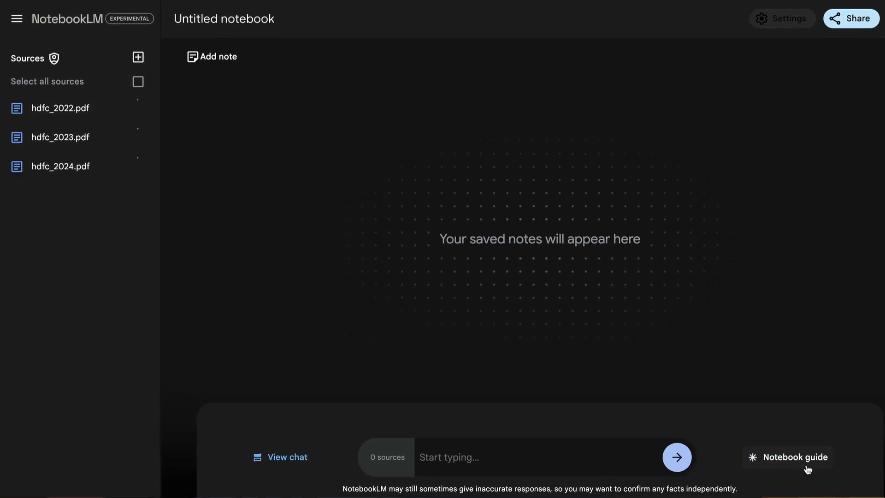
Step: Retitle the new notebook 'HDFC Bank FY Analysis'
click(262, 19)
text(HD)
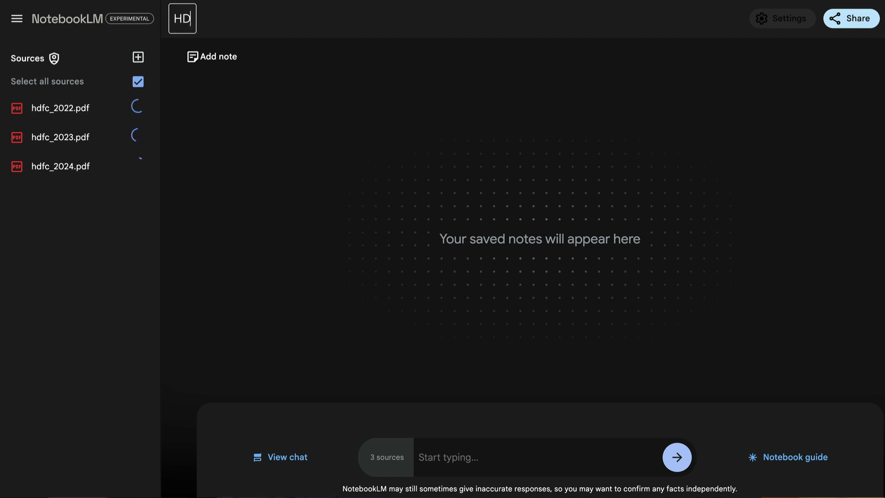
text(FC Bank A)
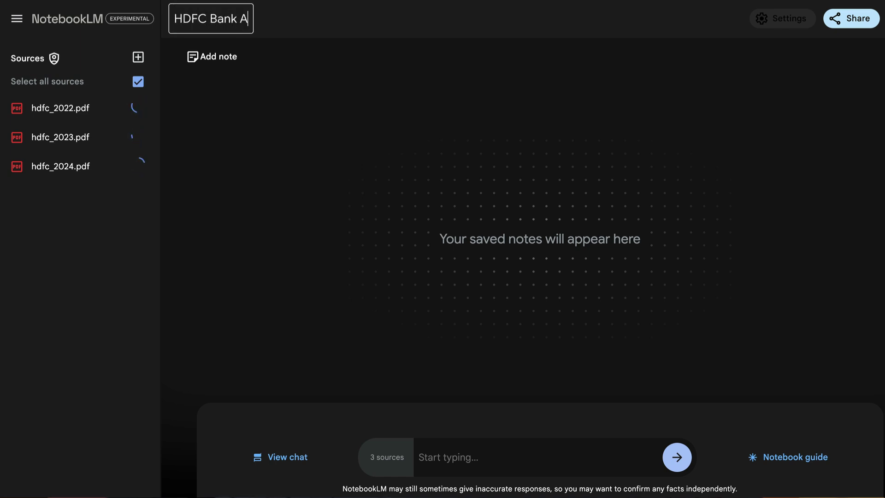
key(BackSpace)
text(FY Analysis)
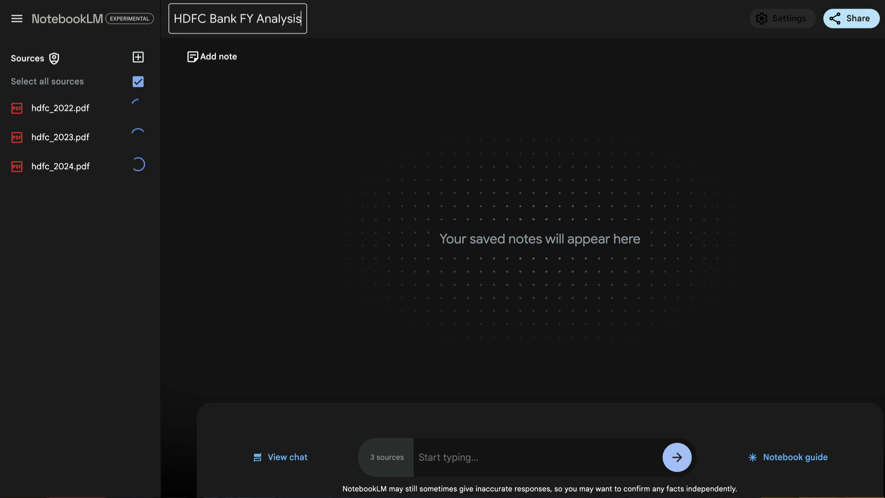
click(380, 18)
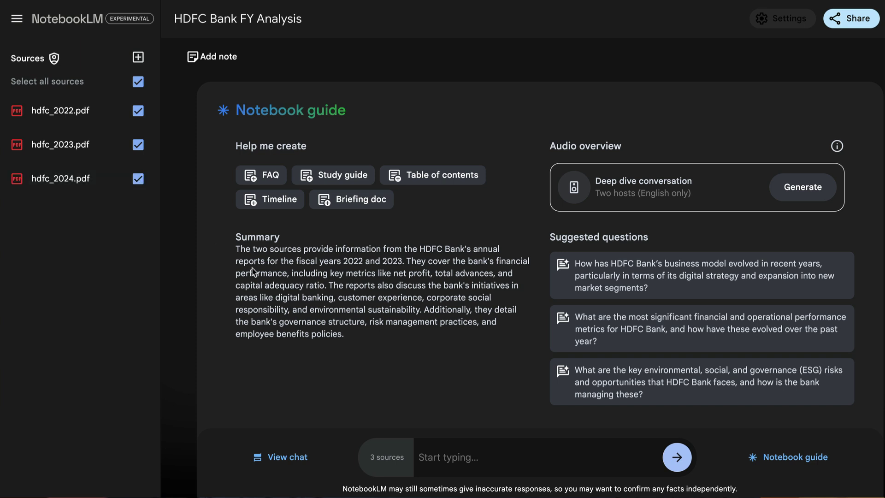
drag(232, 252, 345, 348)
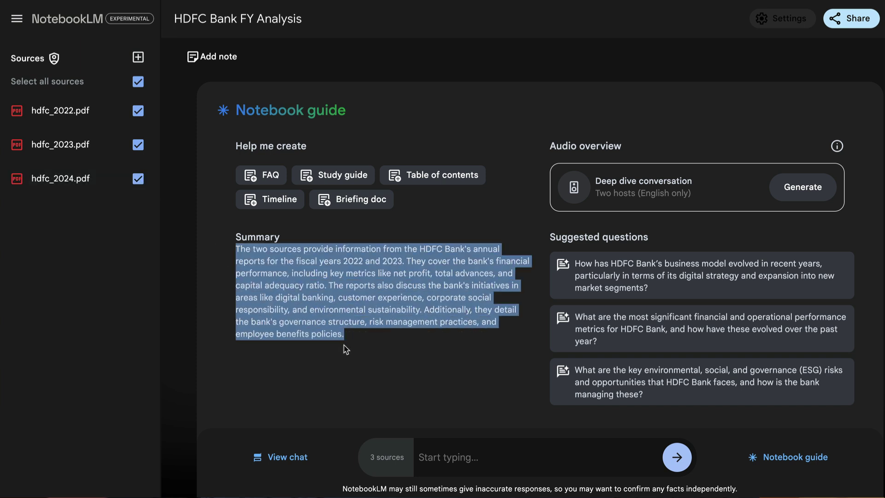
click(378, 352)
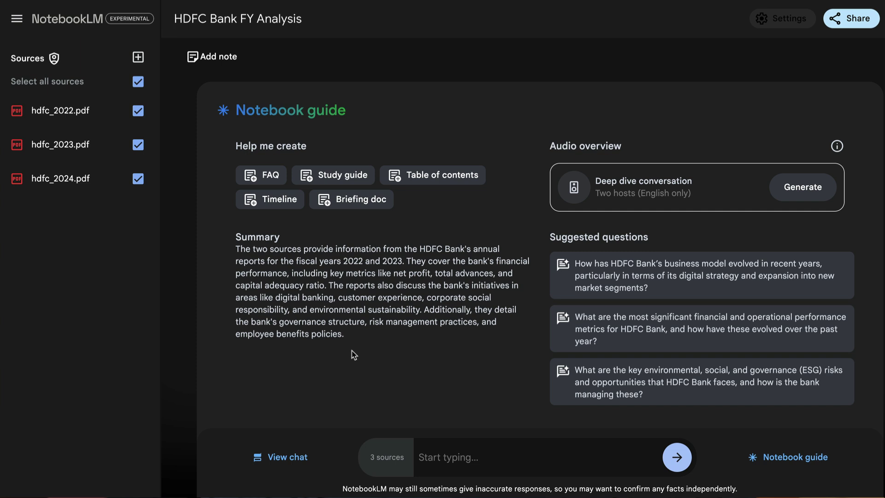
drag(274, 251, 365, 301)
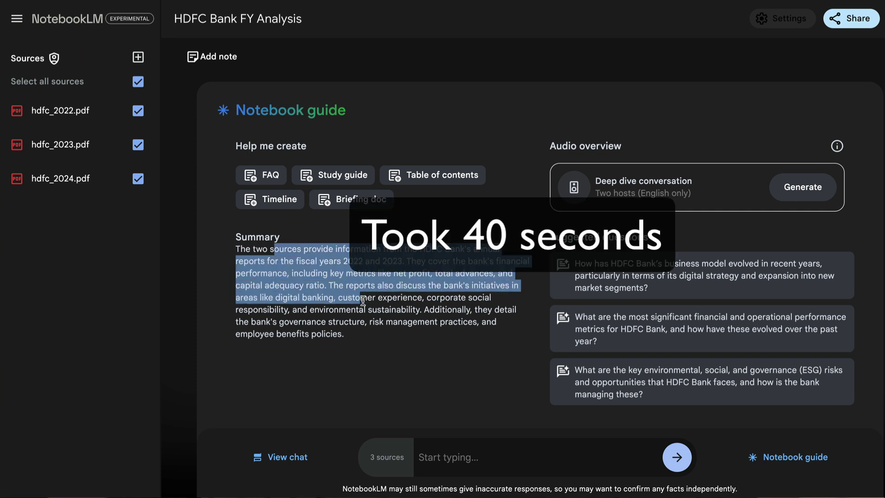
click(366, 325)
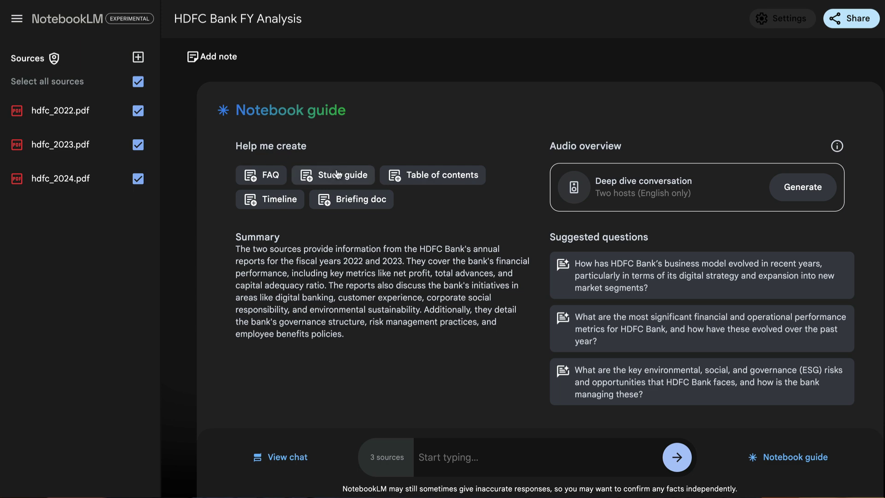
Step: Generate a table of contents note from the 2022–2024 HDFC reports and review it
click(441, 178)
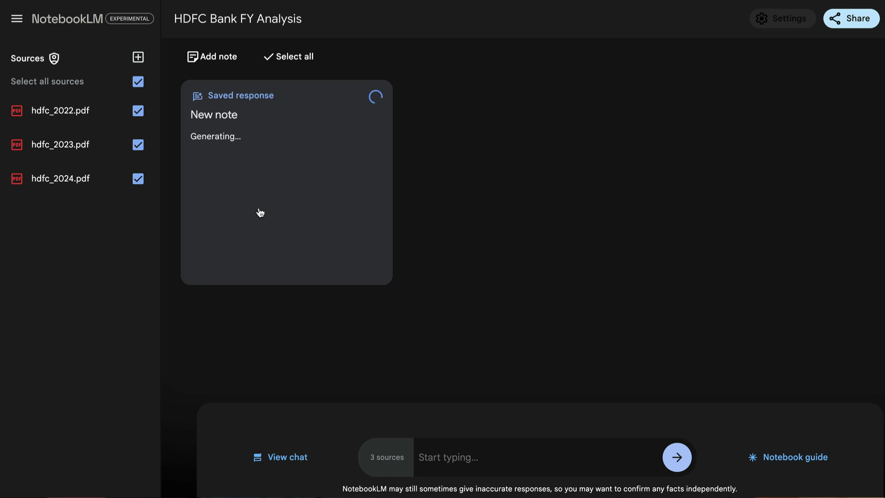
scroll(453, 19, down, 1)
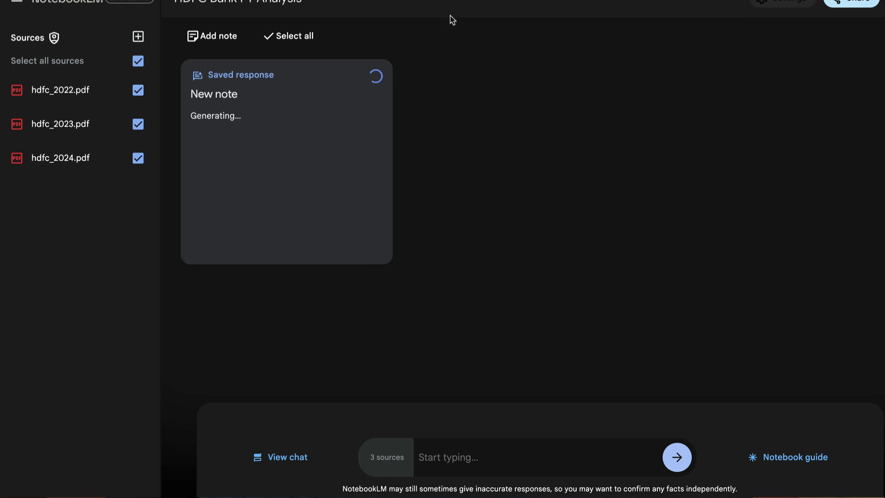
scroll(413, 260, down, 6)
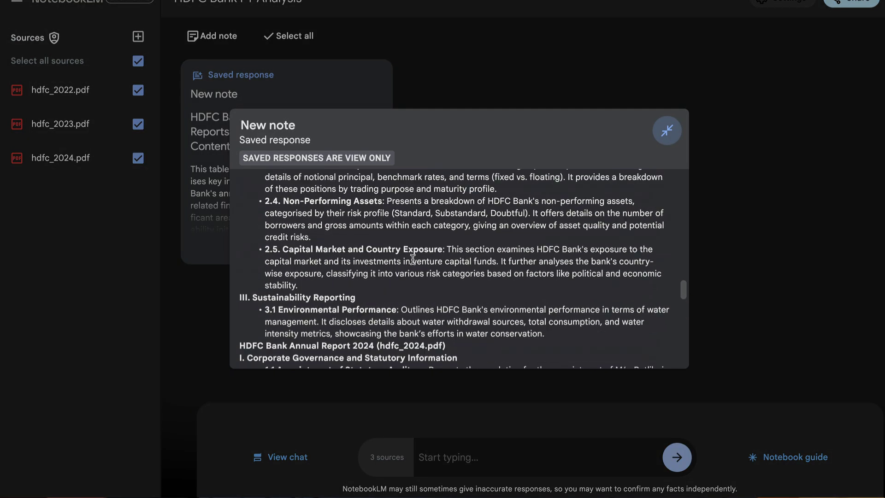
scroll(461, 254, up, 4)
scroll(489, 248, down, 10)
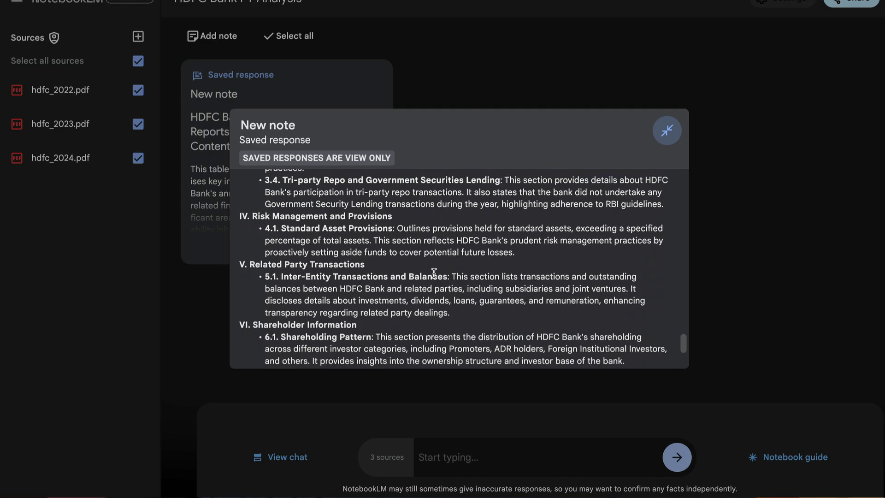
scroll(434, 273, up, 5)
scroll(434, 272, up, 10)
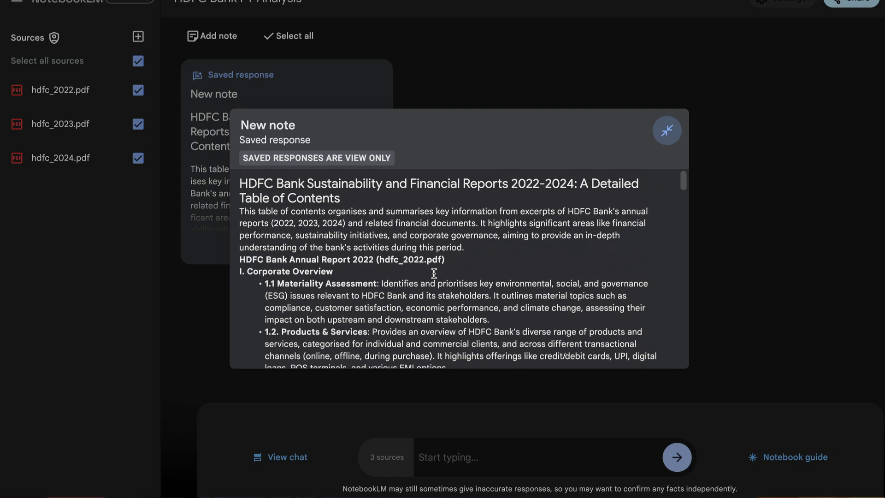
drag(314, 186, 388, 200)
click(388, 201)
drag(512, 186, 575, 186)
click(388, 191)
scroll(356, 267, down, 2)
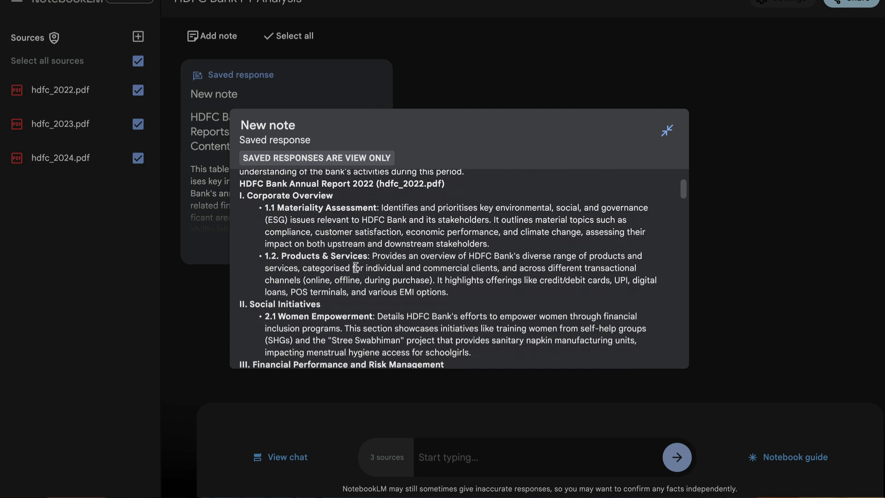
drag(249, 195, 336, 292)
scroll(335, 290, down, 2)
drag(272, 252, 326, 289)
scroll(326, 289, down, 2)
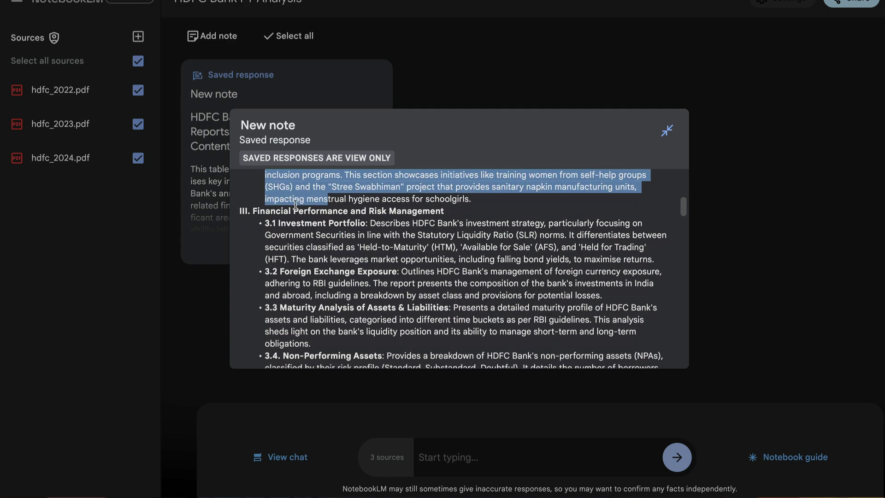
scroll(324, 323, down, 5)
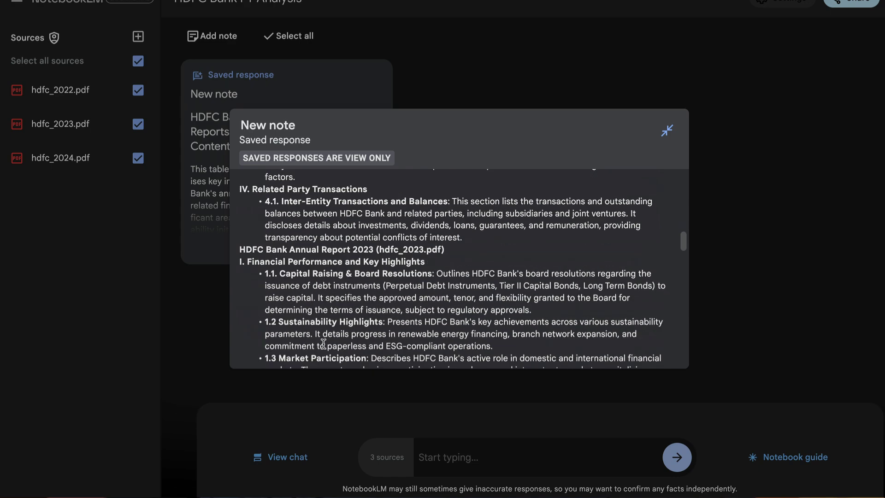
scroll(323, 344, down, 10)
key(Escape)
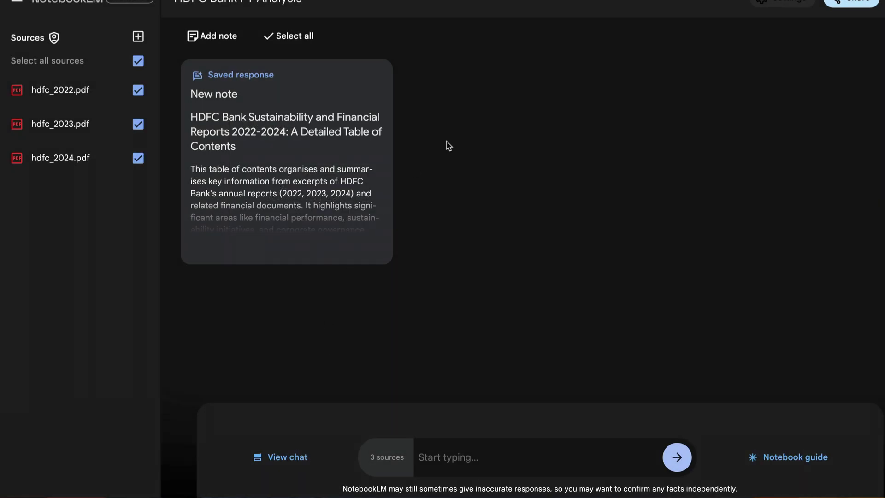
Step: Retitle the table-of-contents note as 'TOC' and return to the notebook guide
click(236, 94)
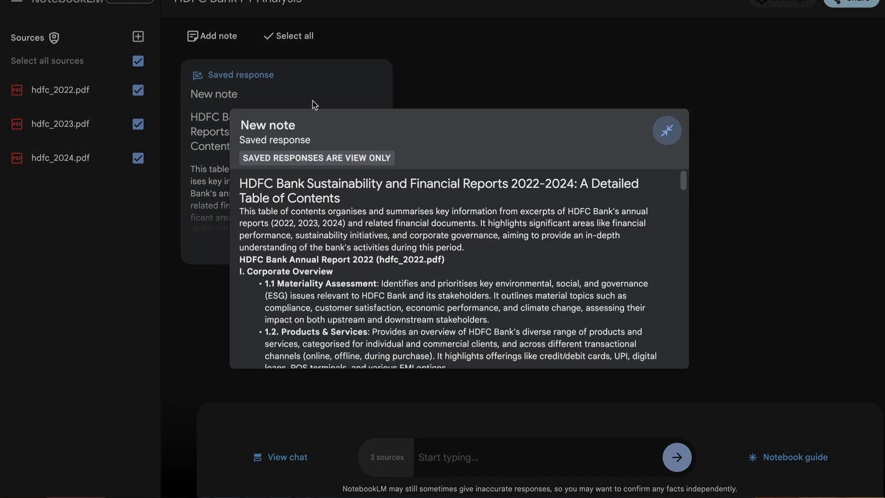
click(303, 120)
key(ctrl+a)
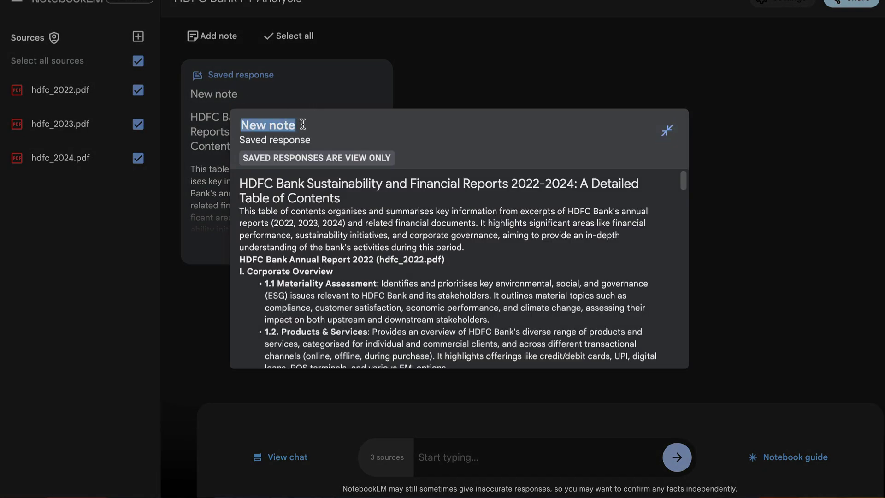
text(TOC)
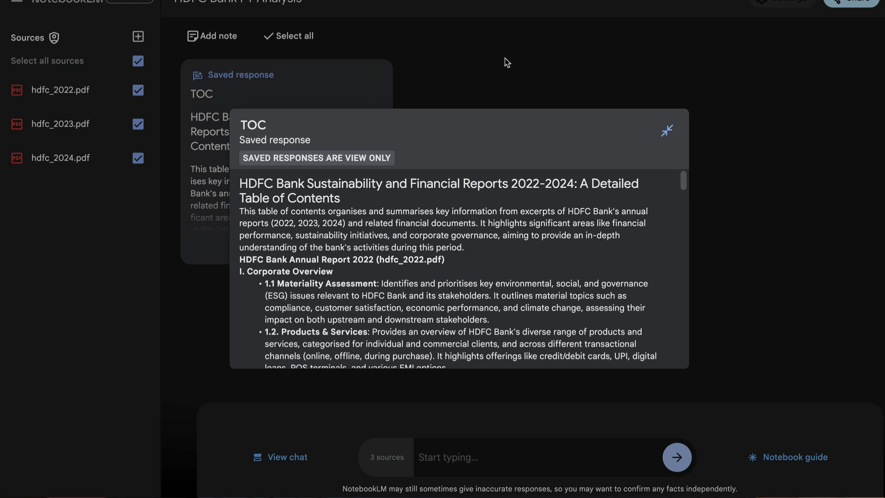
click(507, 62)
click(806, 461)
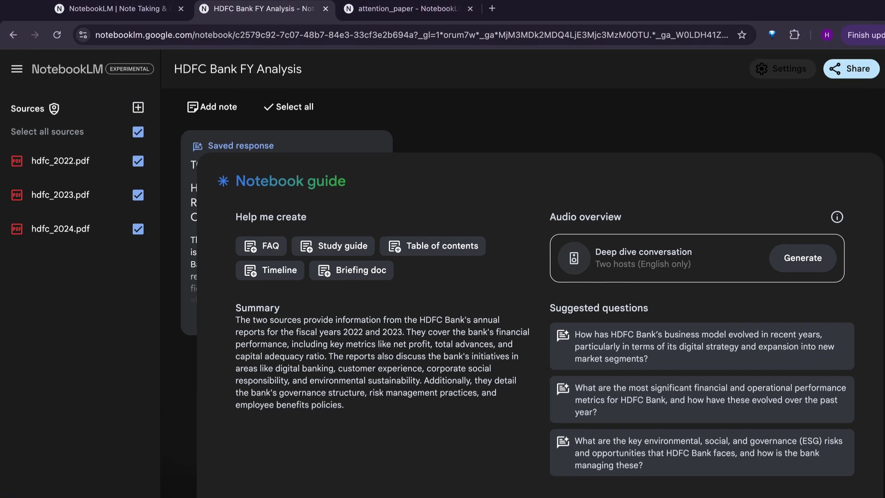
Step: Generate a study guide note in the attention_paper notebook
click(397, 10)
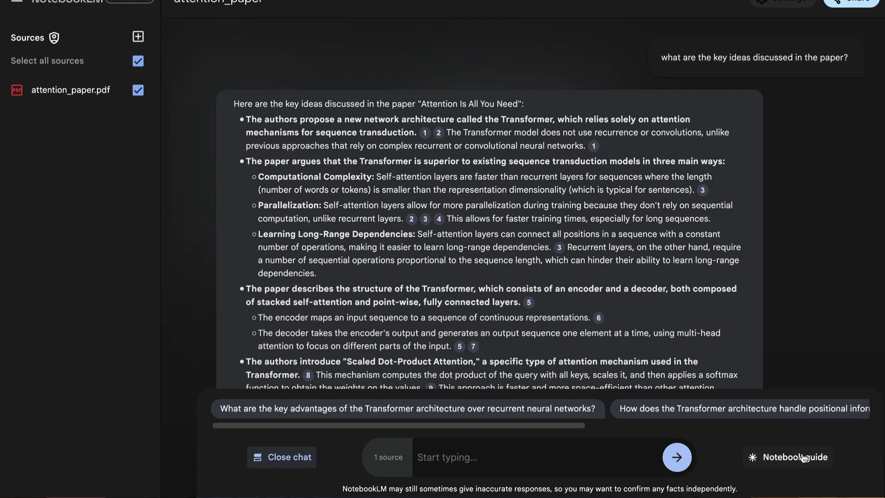
click(804, 458)
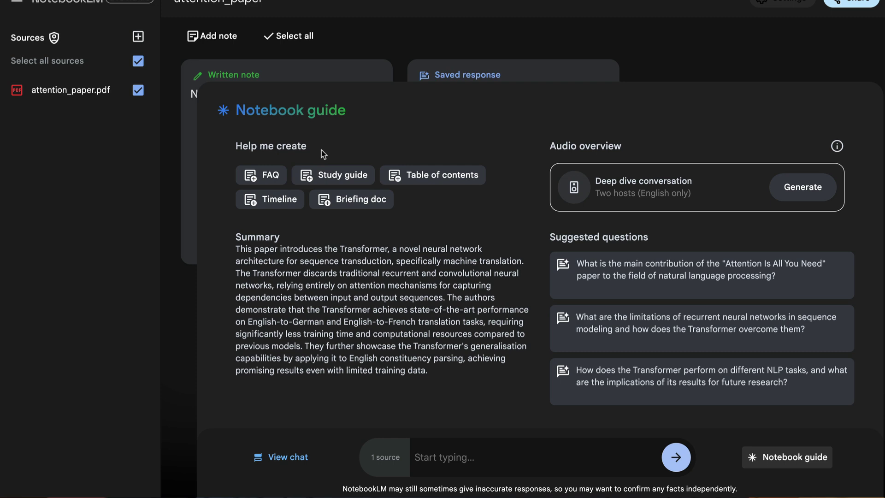
click(359, 178)
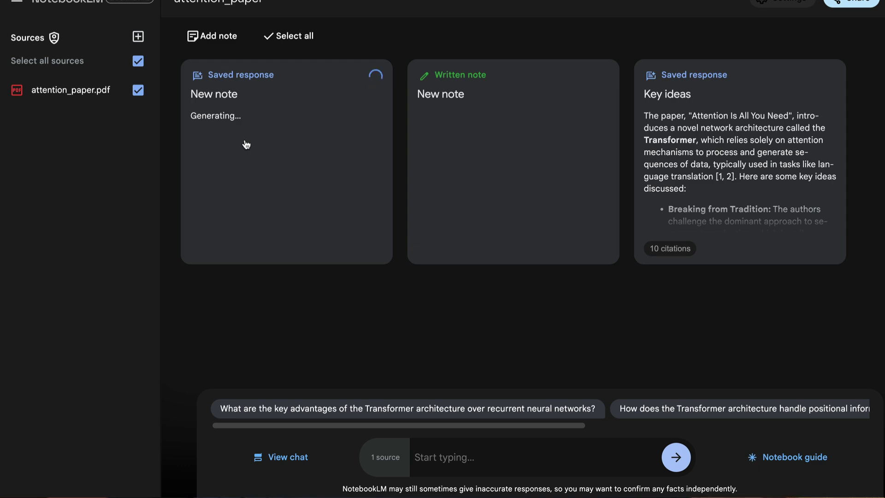
Step: Open the Transformer study guide note, read through it, and close it
click(246, 144)
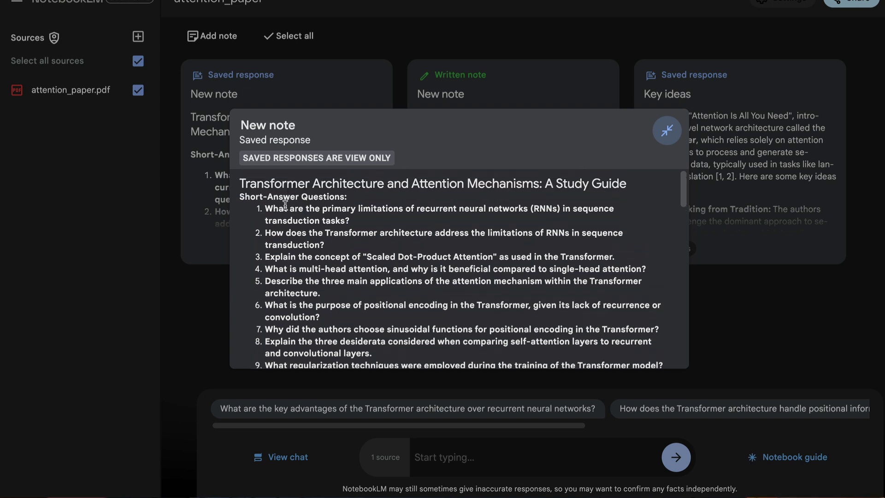
scroll(349, 256, down, 6)
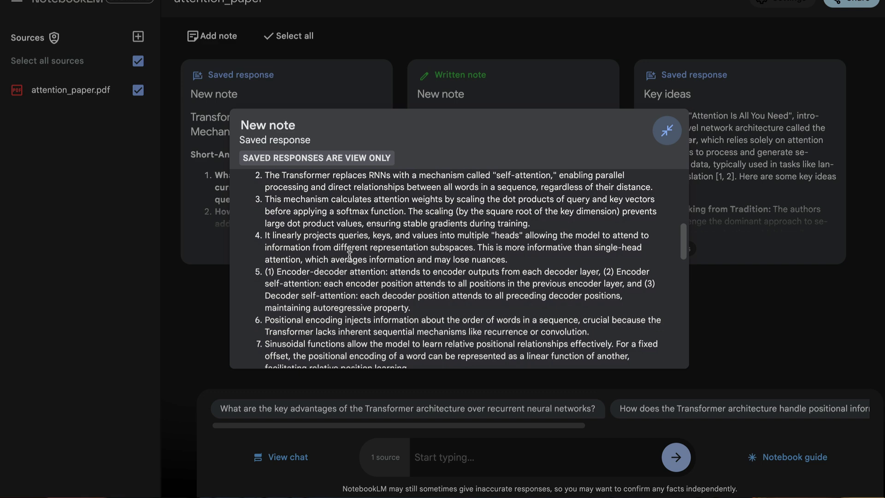
scroll(349, 257, down, 4)
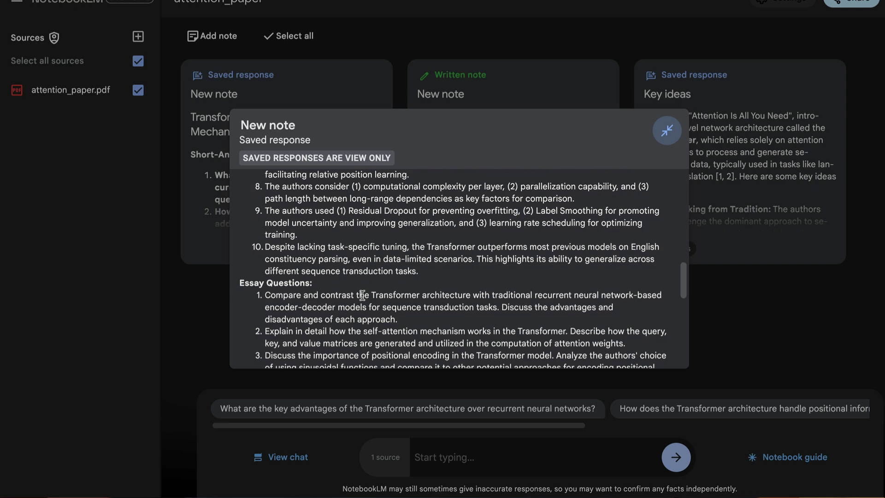
scroll(362, 295, down, 4)
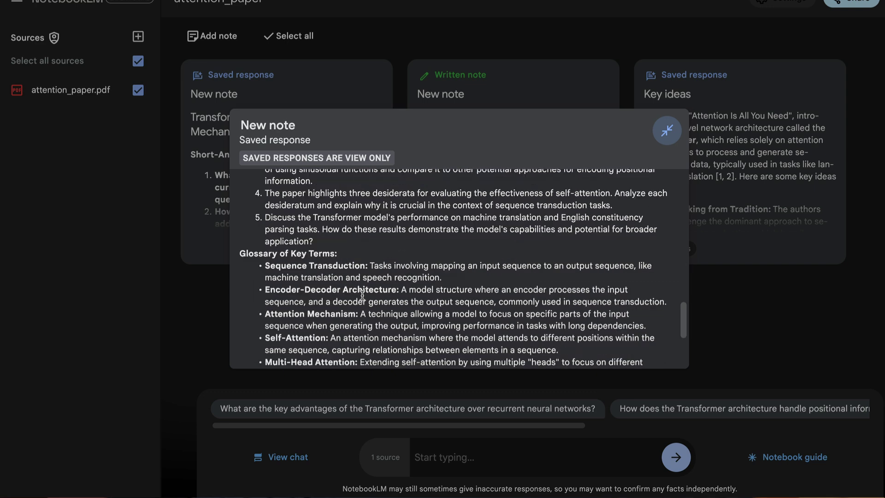
scroll(362, 295, down, 3)
scroll(363, 295, up, 4)
scroll(362, 295, down, 4)
scroll(363, 295, up, 4)
scroll(526, 187, down, 4)
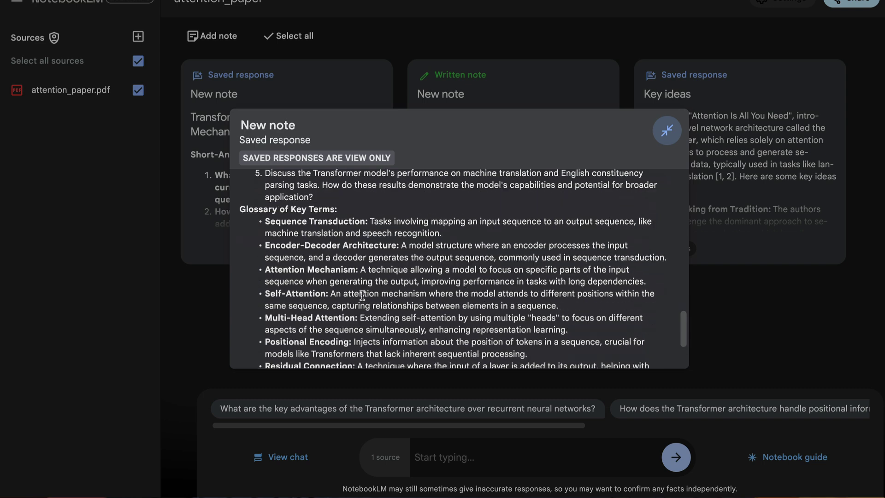
click(753, 312)
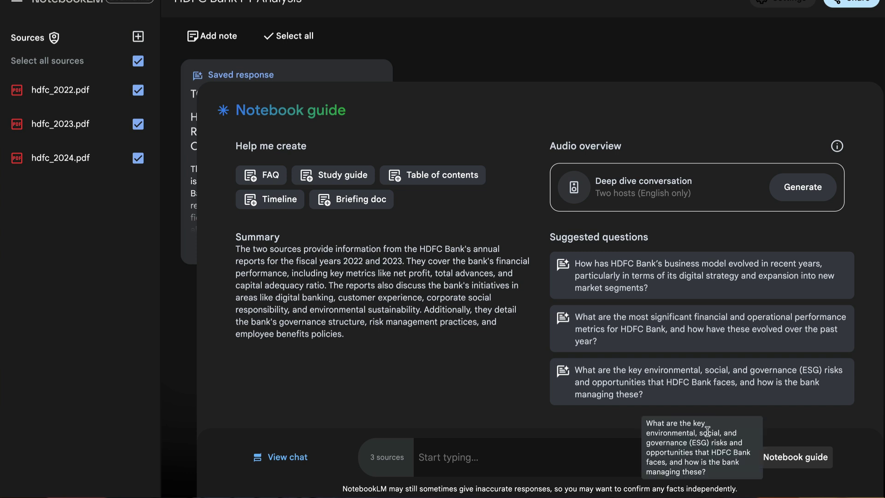
Step: Generate FAQ and timeline notes from the HDFC reports
click(273, 178)
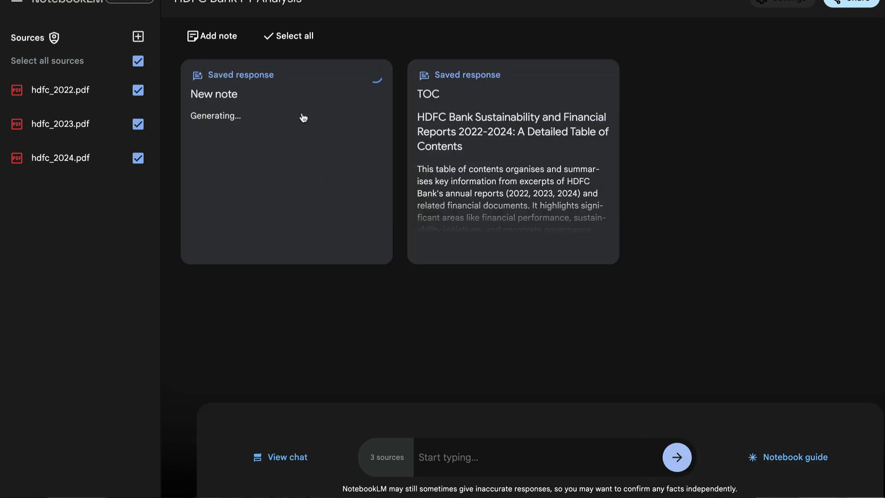
click(795, 457)
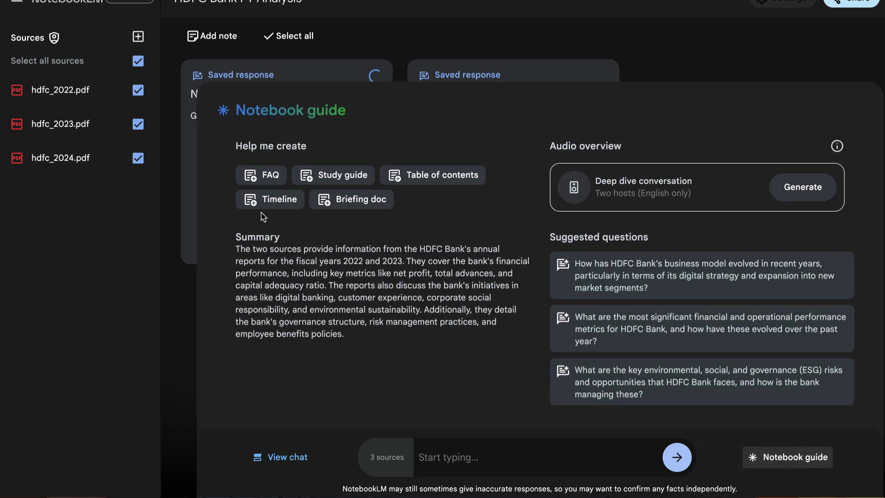
click(283, 209)
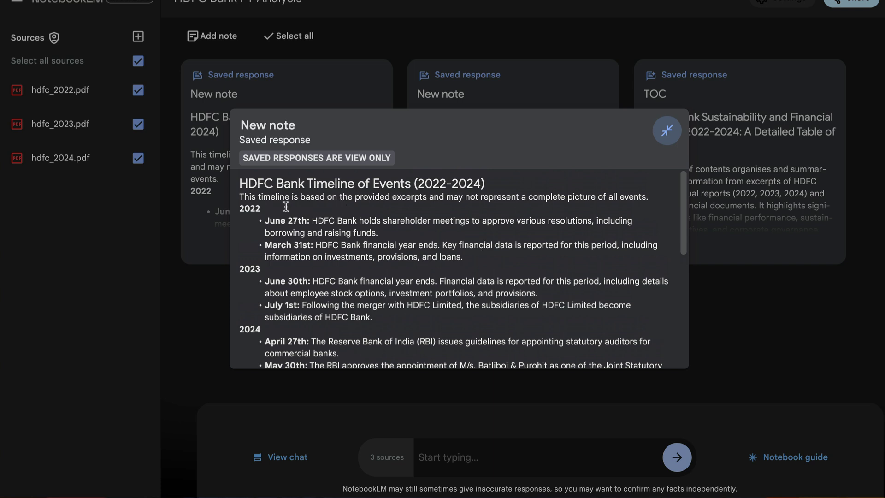
Step: Review the Timeline of Events (2022-2024) note
drag(285, 197, 534, 201)
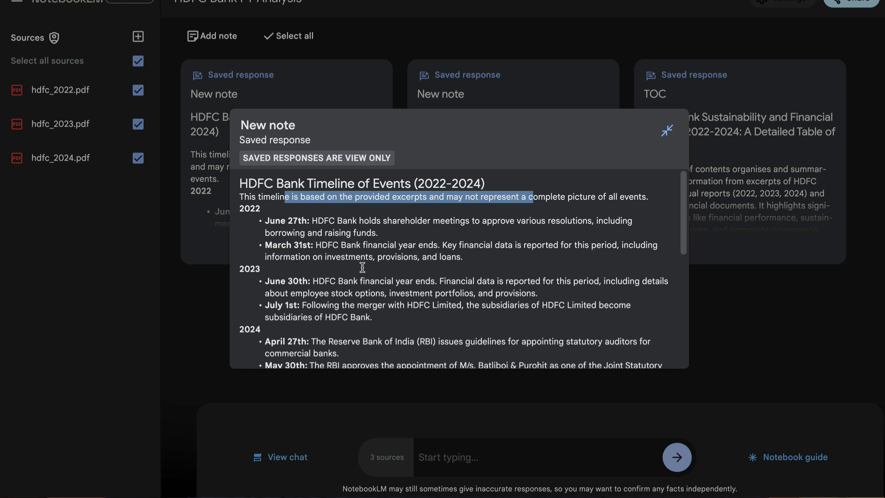
scroll(359, 270, down, 2)
scroll(363, 267, down, 3)
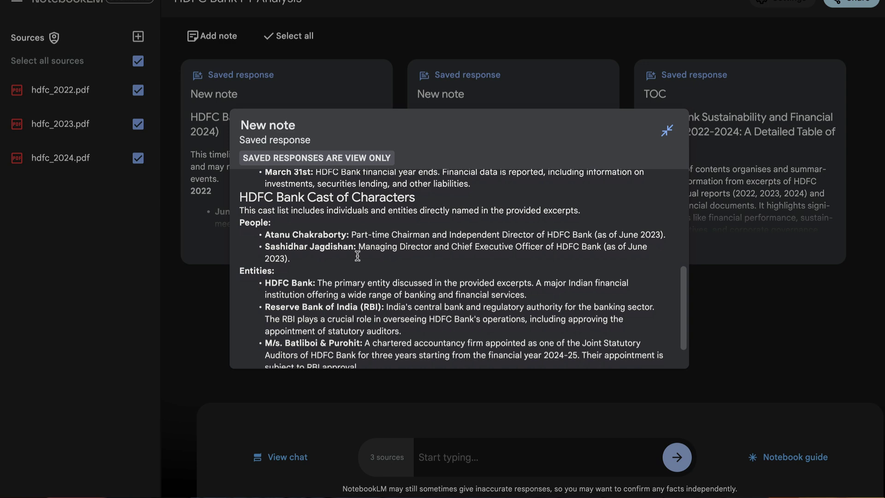
scroll(358, 255, down, 1)
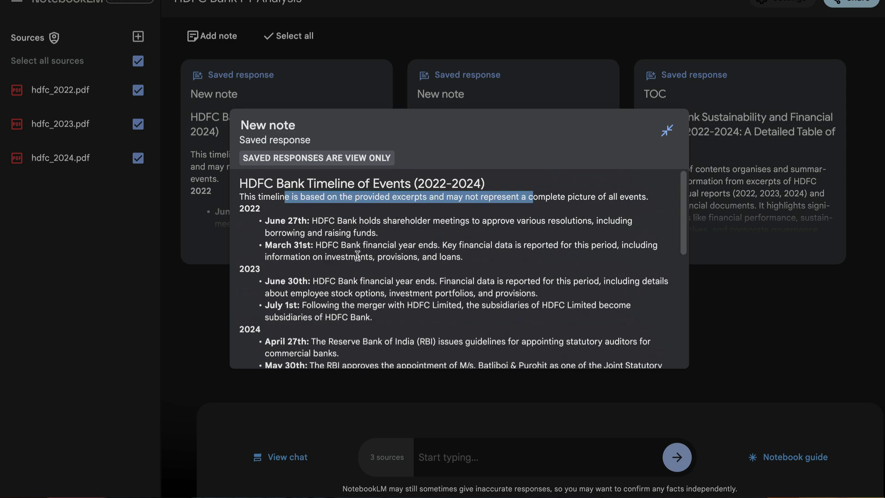
key(Escape)
Step: Review the FAQ about HDFC Bank note, then select it as chat context
click(525, 178)
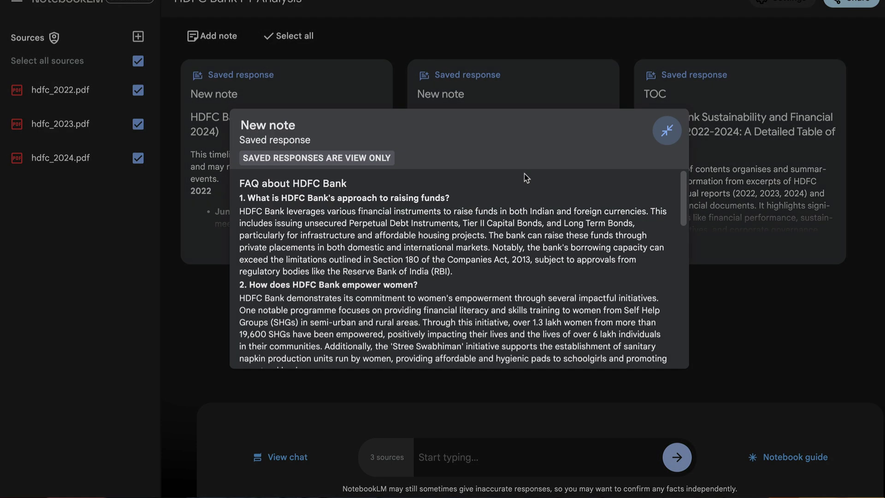
drag(256, 184, 473, 271)
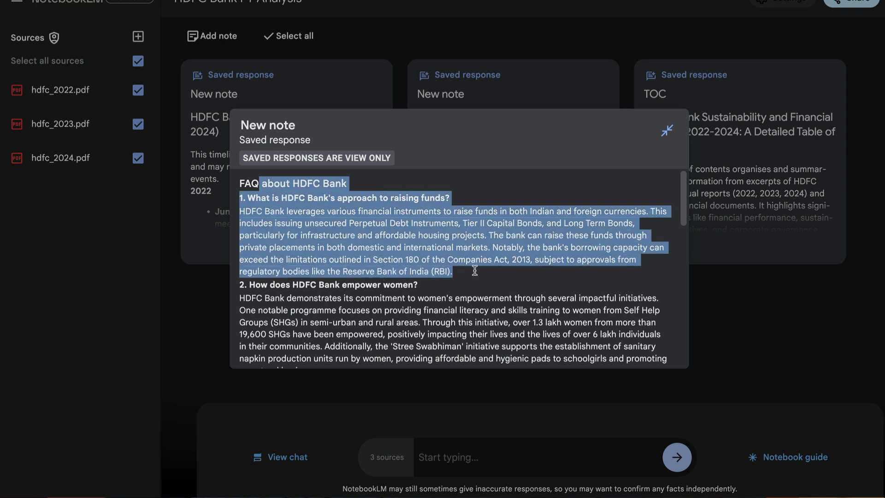
scroll(419, 271, down, 7)
click(512, 55)
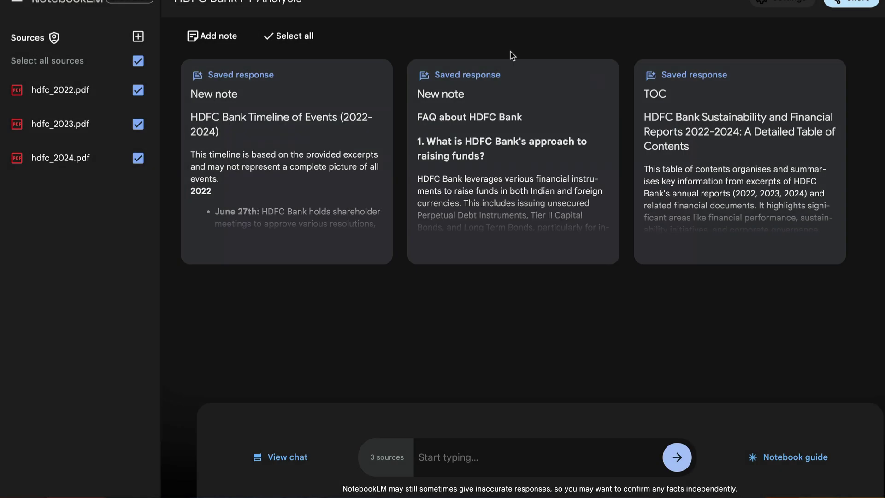
click(796, 457)
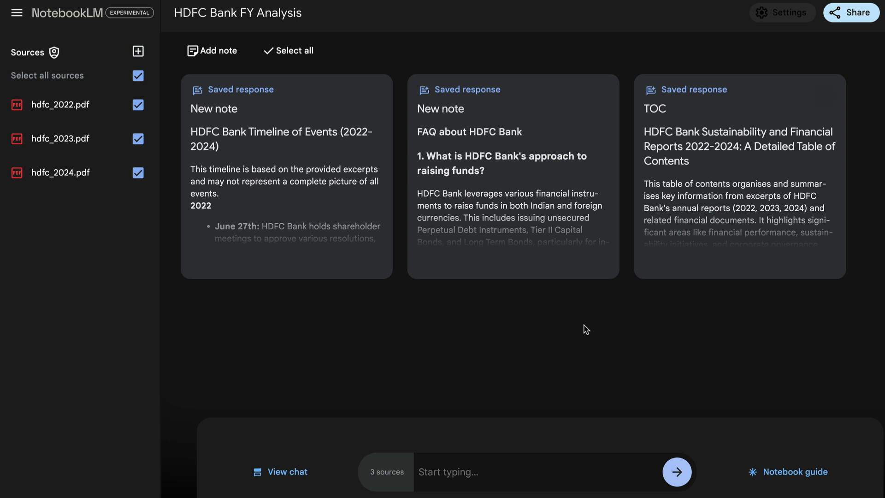
click(596, 98)
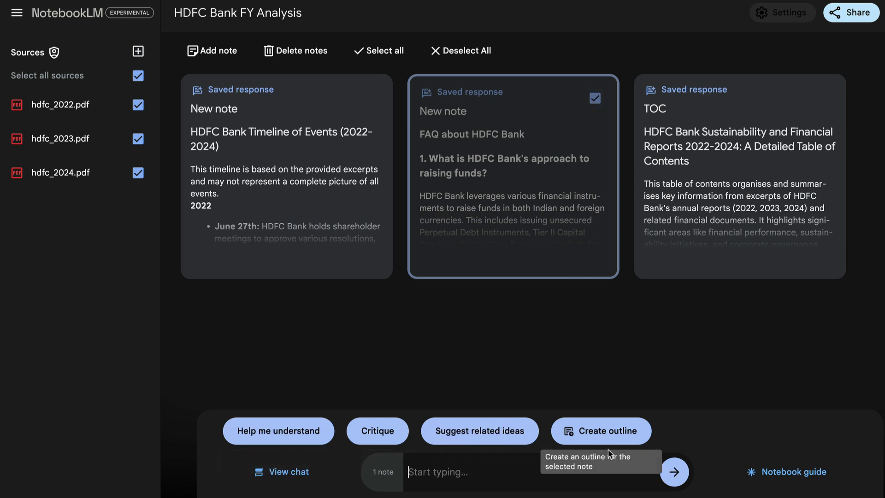
Step: Ask the chat 'Give me a summary of all FAQs'
click(487, 476)
text(Give me a summary of all FAQs)
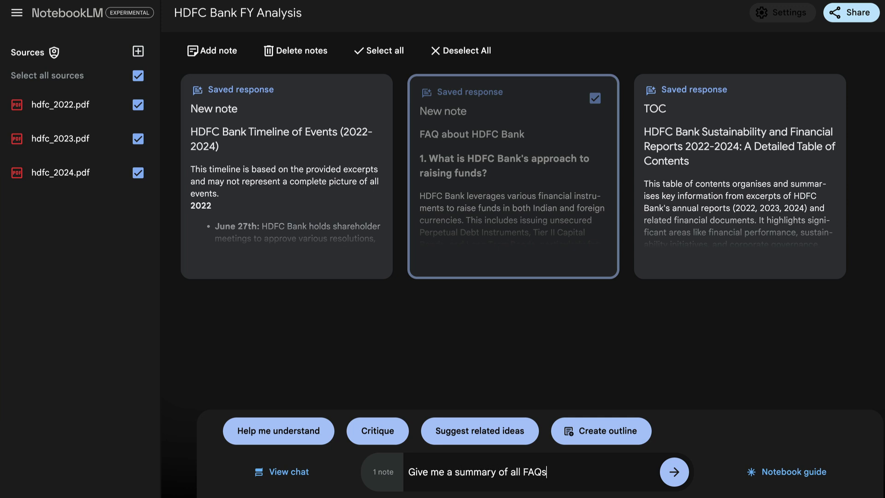
key(Return)
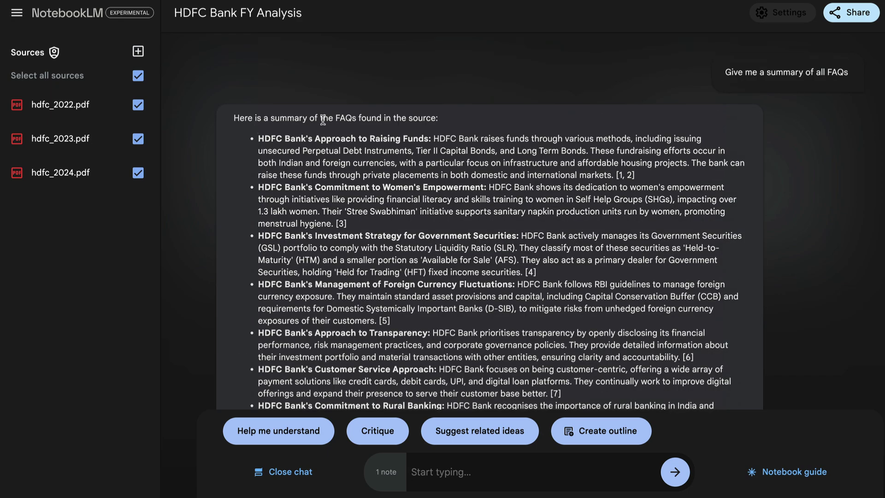
Step: Read through the nine-point FAQ summary reply
drag(340, 118, 482, 123)
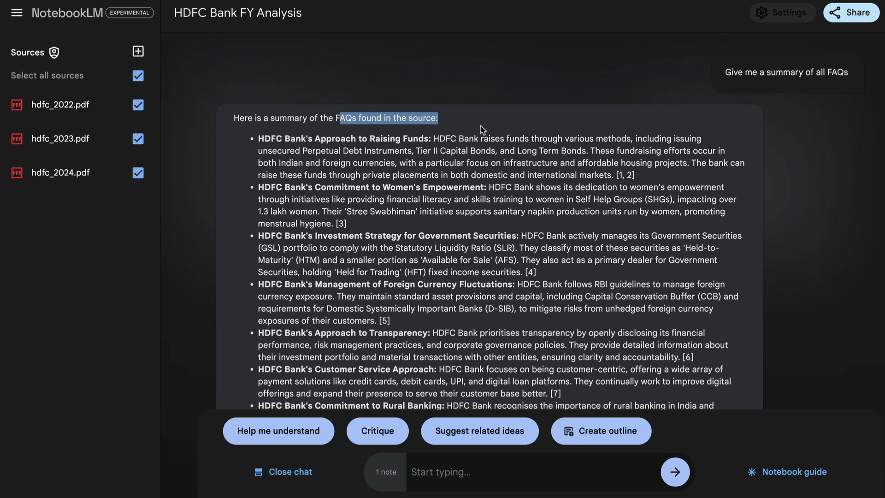
drag(260, 148, 315, 334)
scroll(315, 337, down, 4)
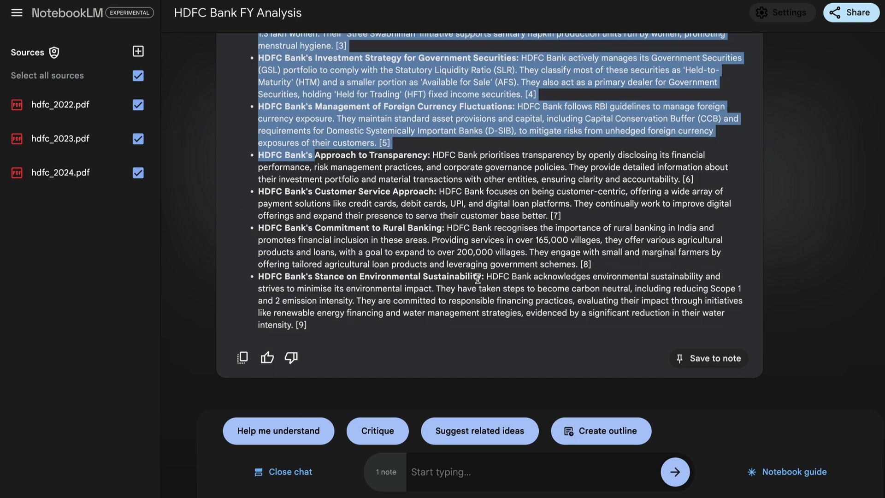
click(694, 333)
scroll(583, 249, up, 1)
scroll(646, 304, down, 1)
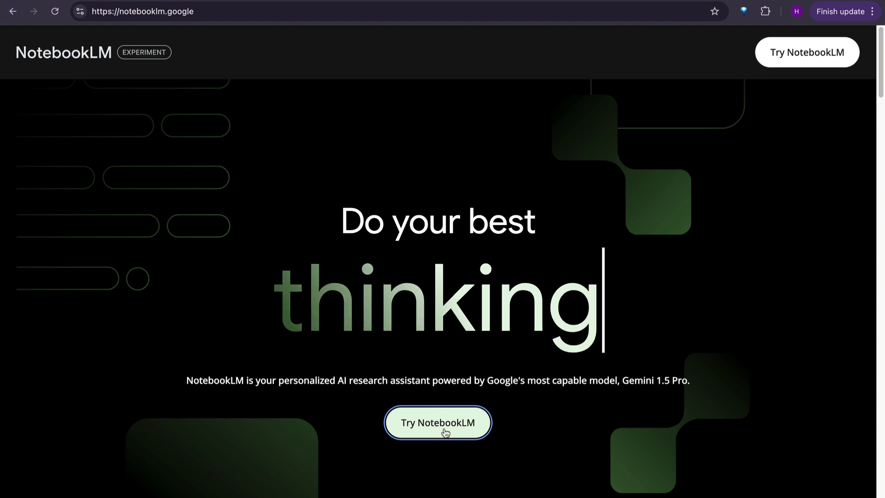
Step: Create a new notebook and add the roman-empire.net training page as a website source
click(444, 430)
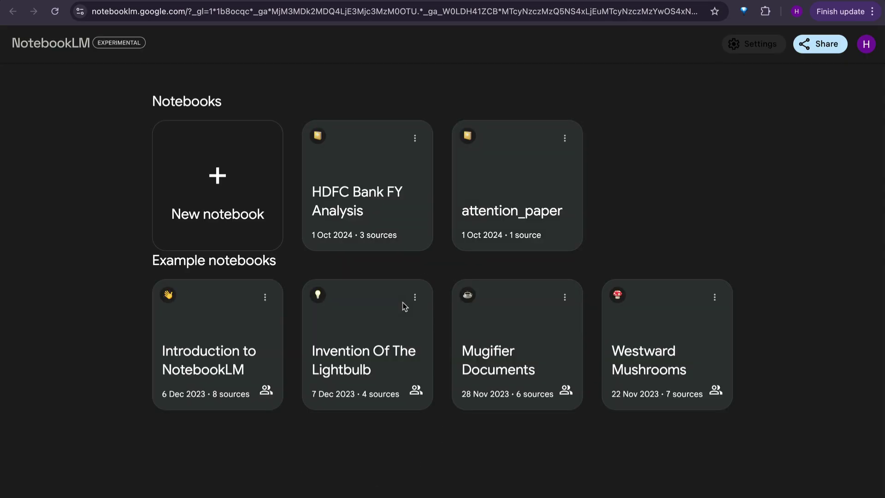
click(166, 210)
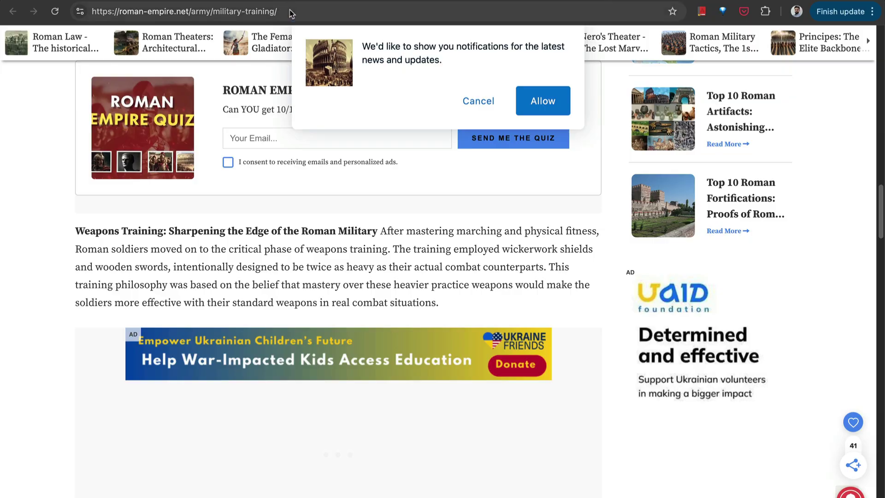
click(291, 14)
key(ctrl+c)
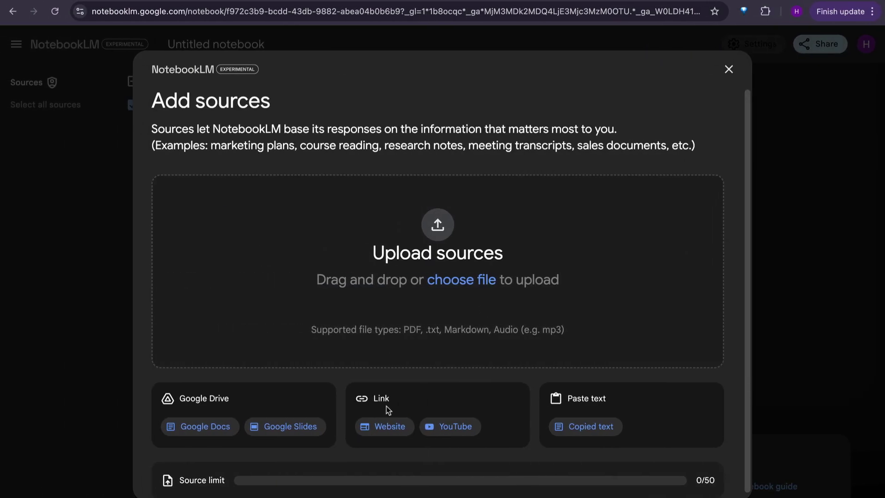
click(390, 427)
click(361, 215)
key(ctrl+v)
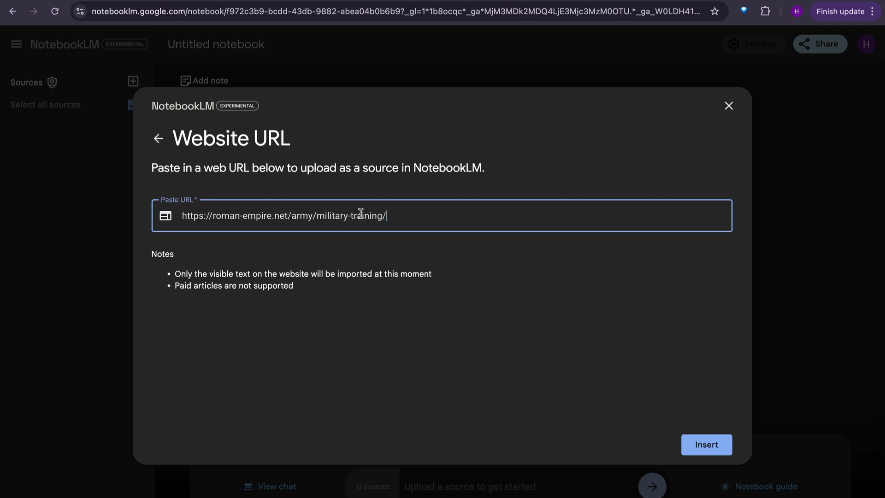
click(710, 447)
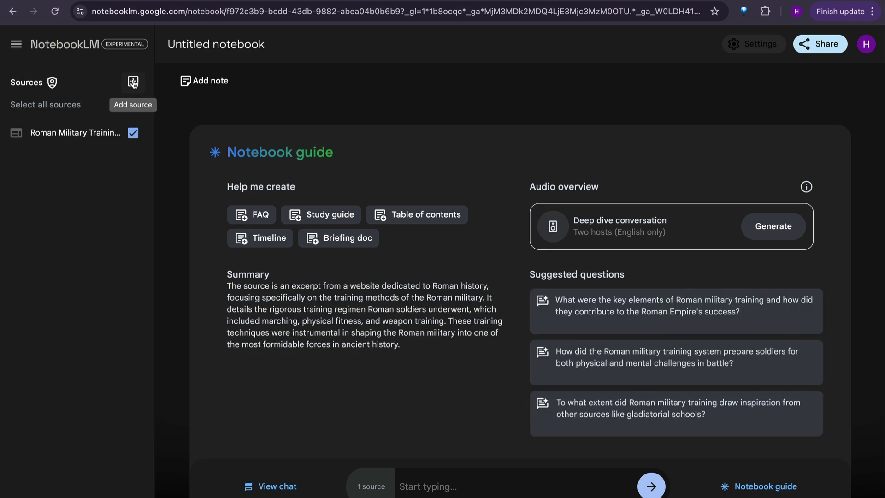
Step: Add the empirerome.com and historycooperative.org pages as further website sources
click(133, 83)
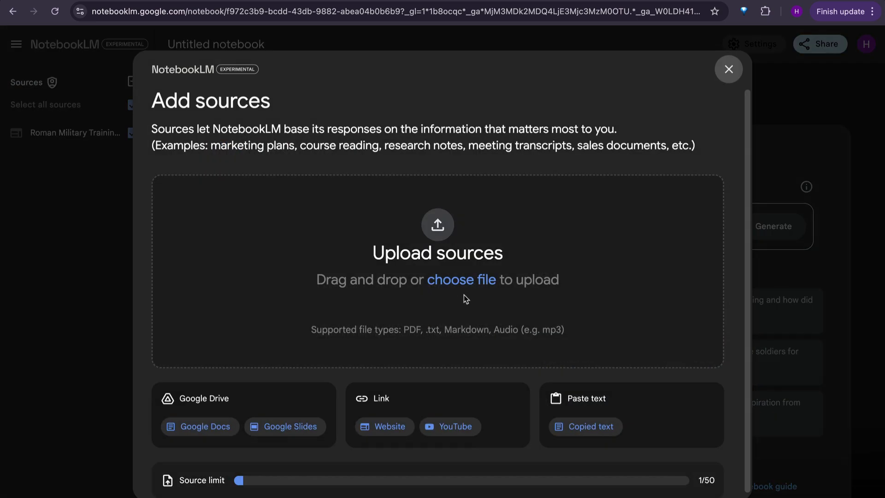
click(390, 426)
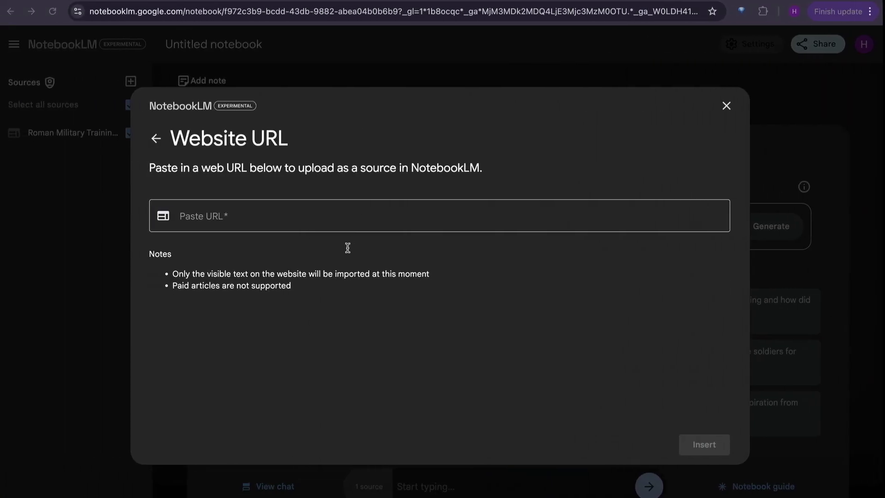
click(367, 227)
text(https://www.empirerome.com/wordpress/?page_id=169)
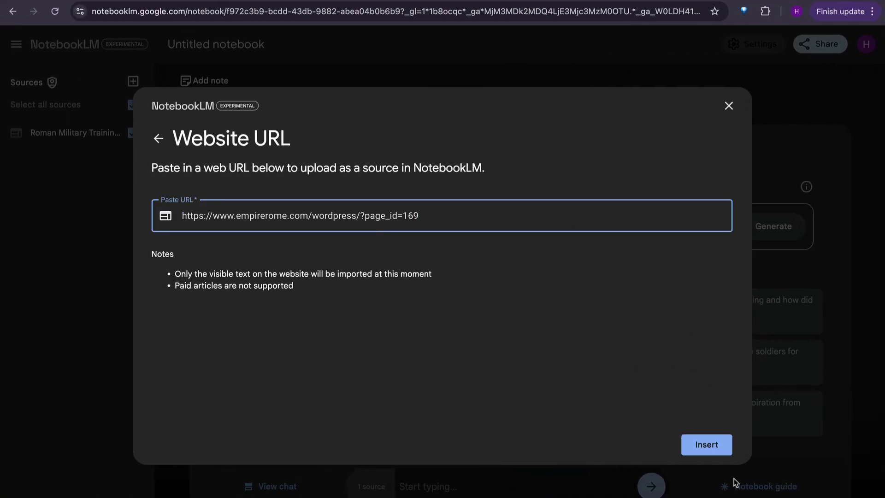
click(718, 447)
click(133, 82)
click(389, 425)
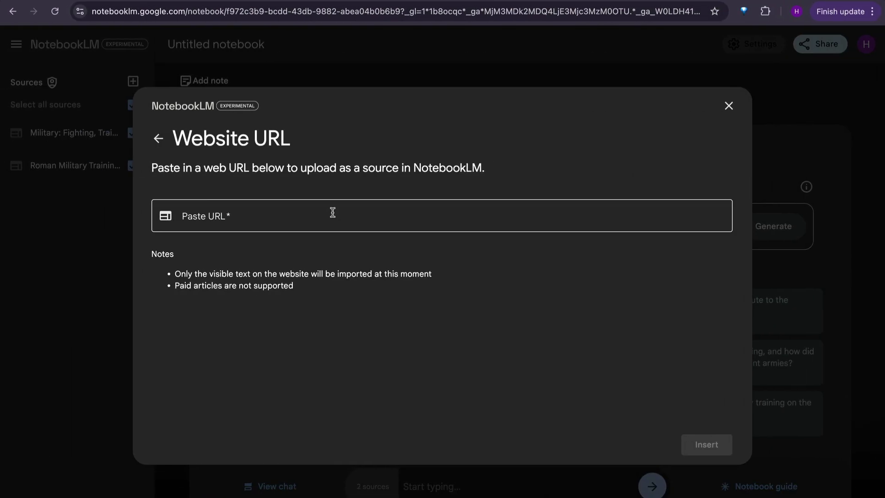
click(332, 214)
text(https://historycooperative.org/roman-army-training/)
click(720, 451)
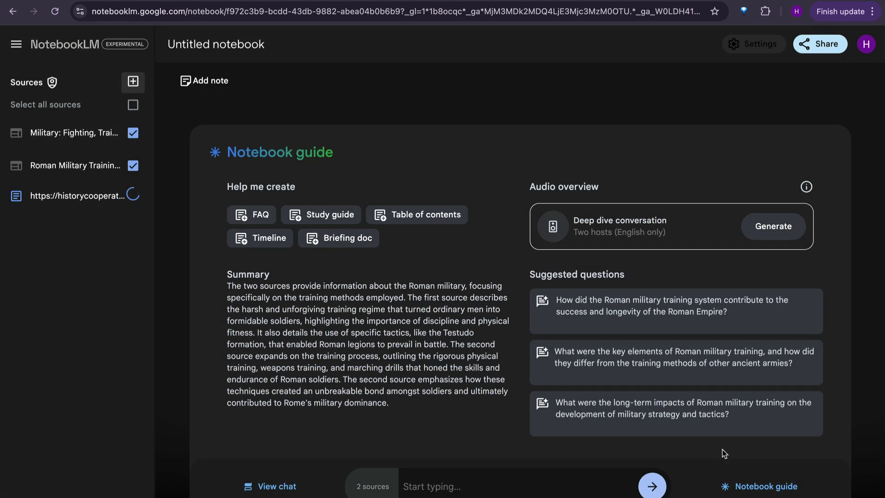
Step: Copy the Rise and Fall of Ancient Rome video URL from YouTube and insert it as a YouTube source
click(125, 76)
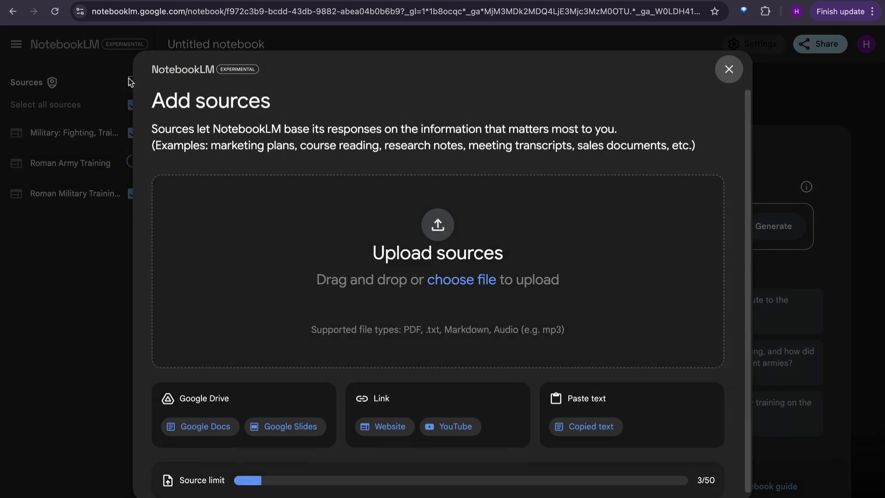
click(457, 427)
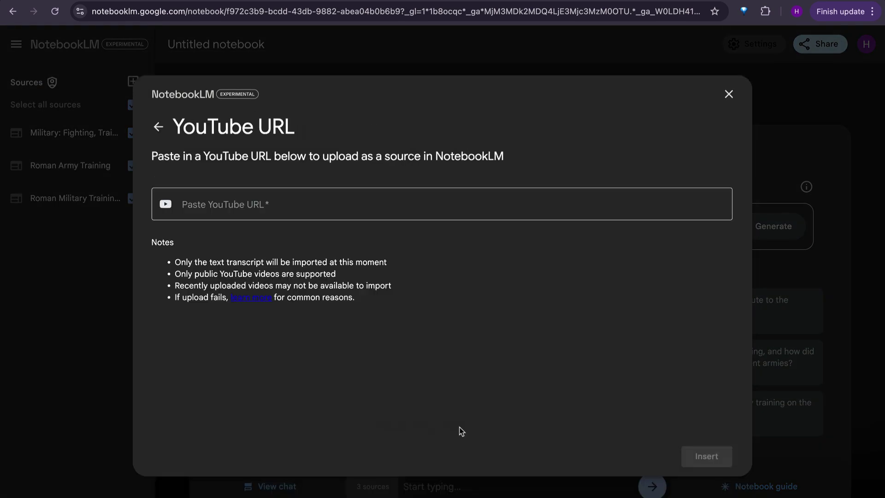
key(ctrl+Right)
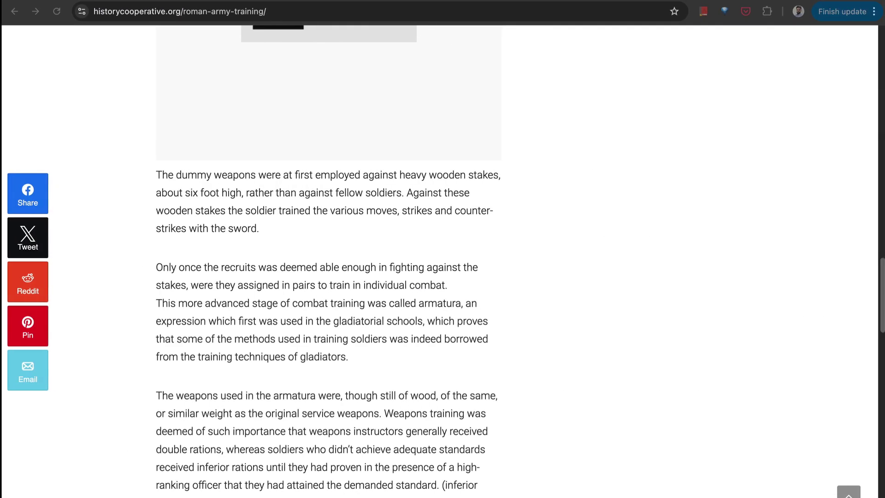
key(ctrl+Right)
click(394, 13)
key(ctrl+c)
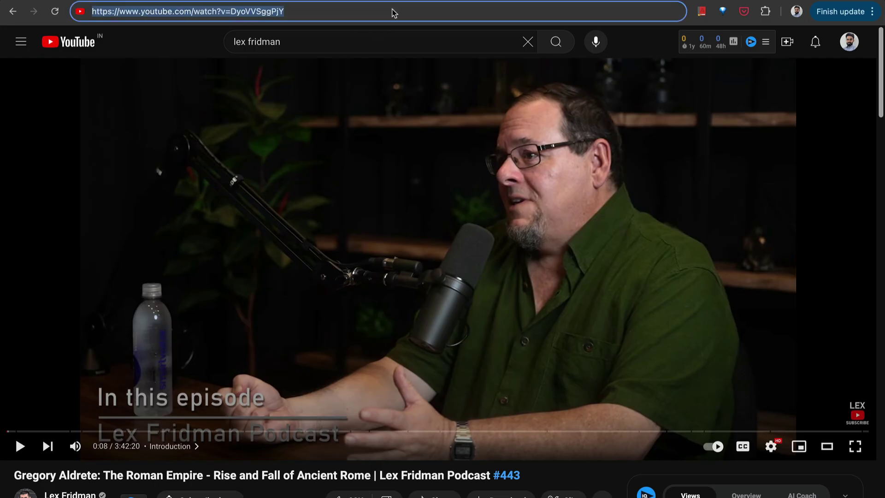
scroll(187, 389, down, 4)
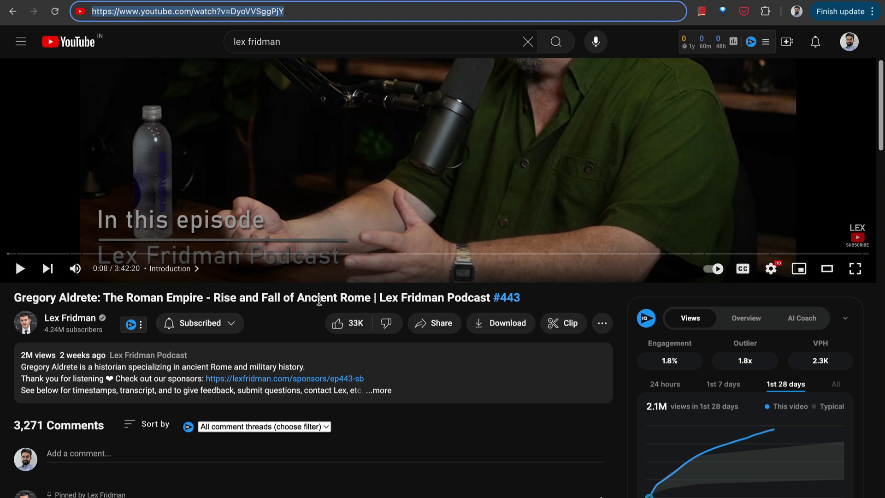
key(ctrl+Left)
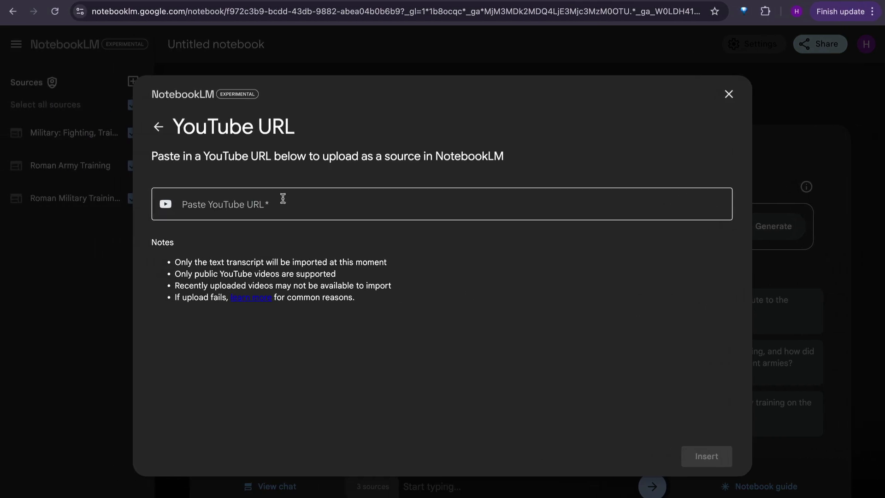
click(283, 198)
key(ctrl+v)
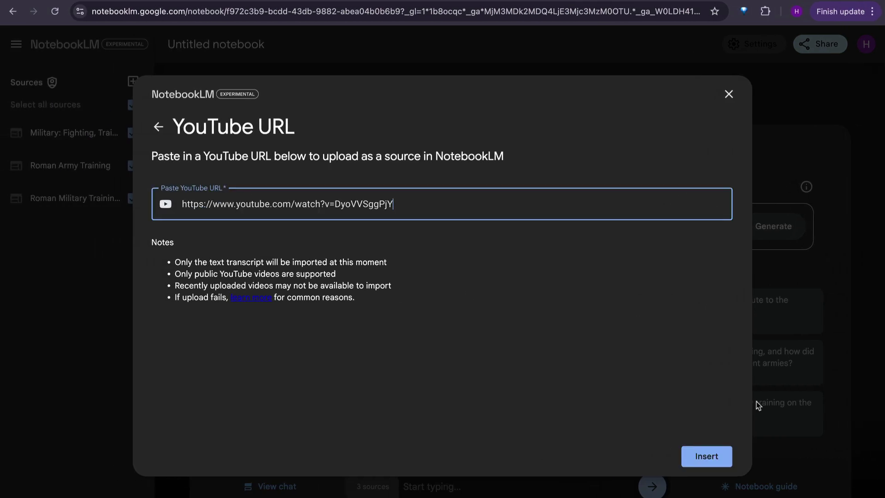
click(707, 461)
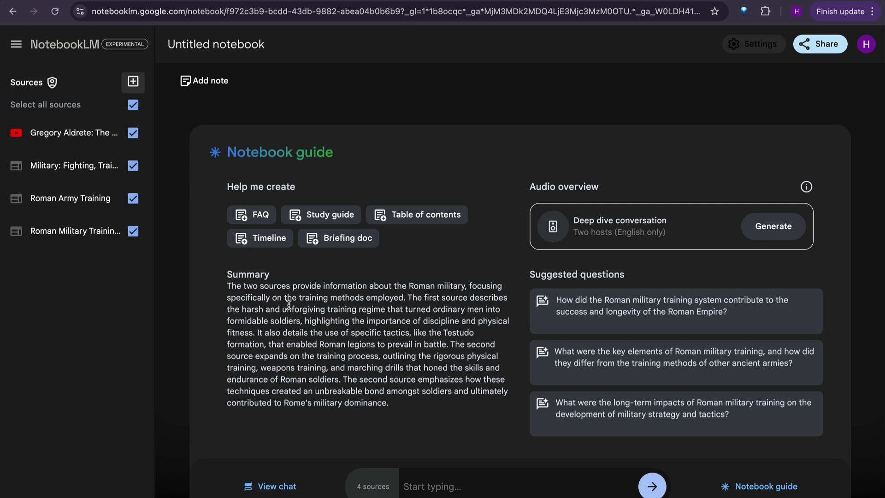
Step: Generate the Deep dive conversation audio overview, yielding a 16:44 podcast for Roman Empire Podcast
click(778, 228)
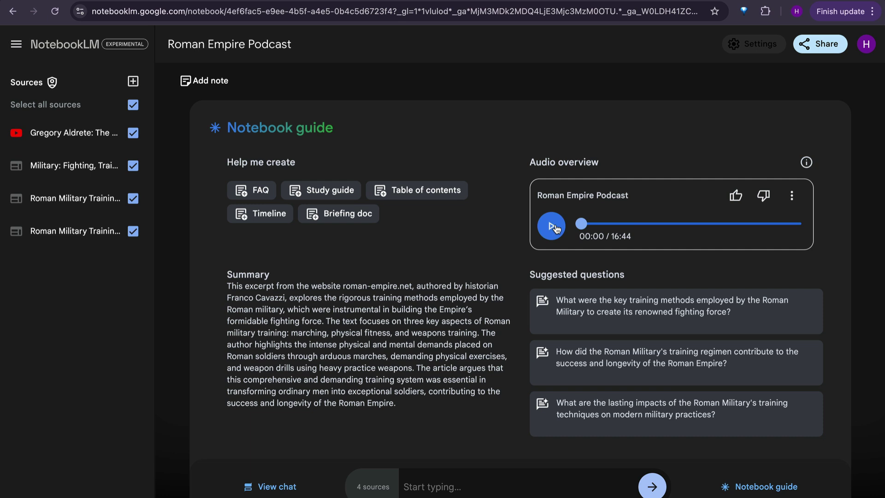
Step: Play the Roman Empire Podcast audio overview and switch it to a faster playback speed
click(556, 226)
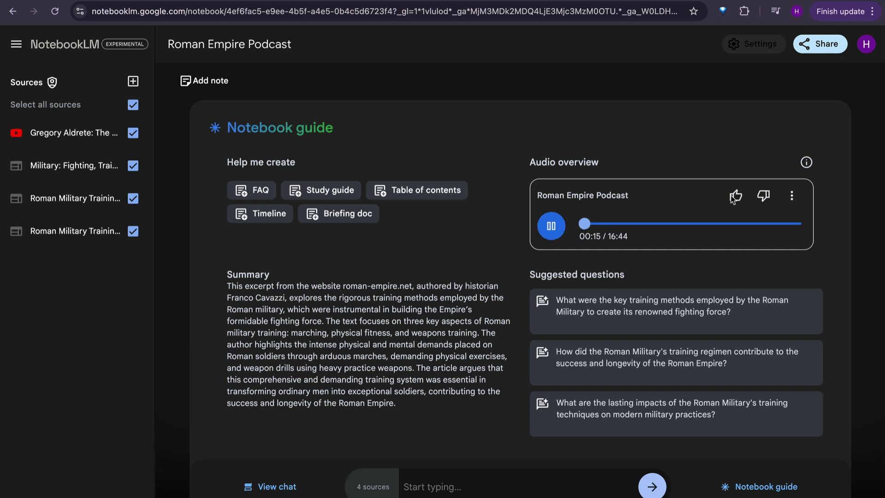
click(792, 195)
mouse_move(793, 233)
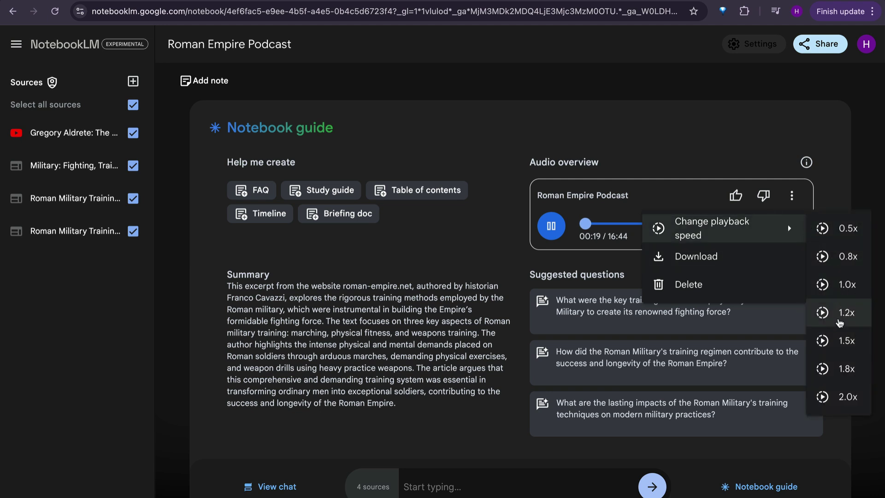
click(840, 341)
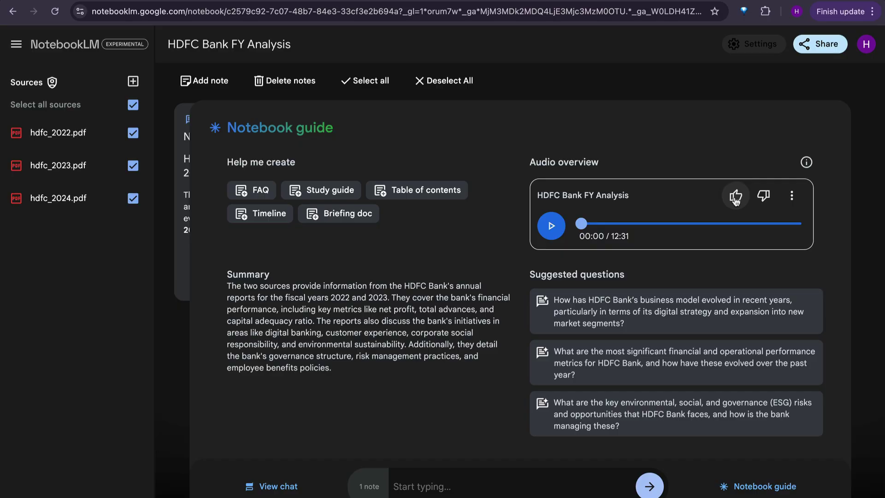
Step: Copy the HDFC Bank FY Analysis notebook's shareable link from the Share dialog, then close it
click(792, 196)
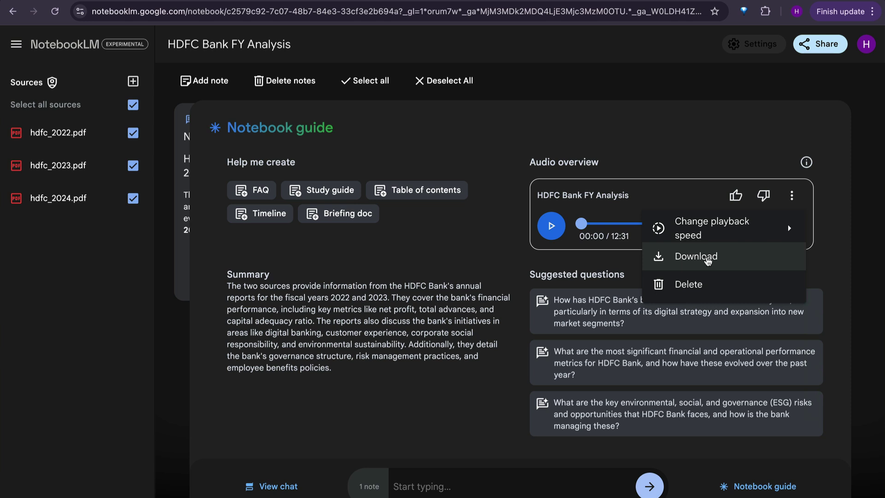
click(823, 44)
click(824, 43)
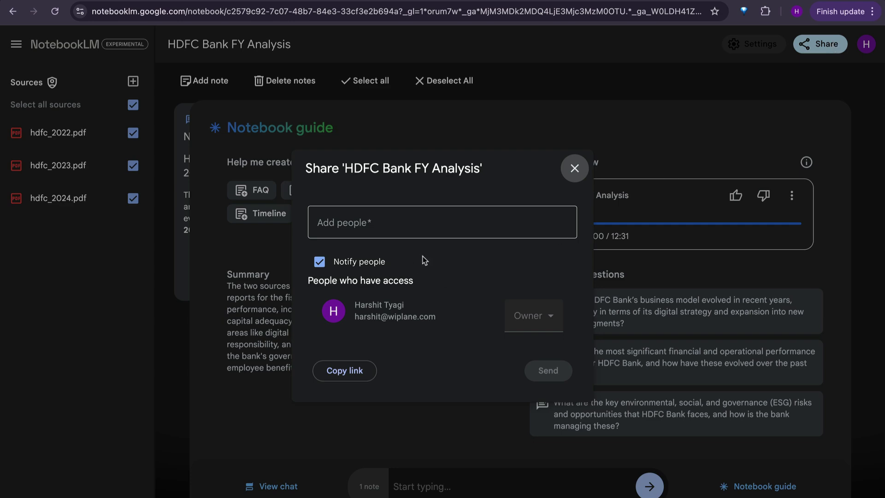
click(356, 375)
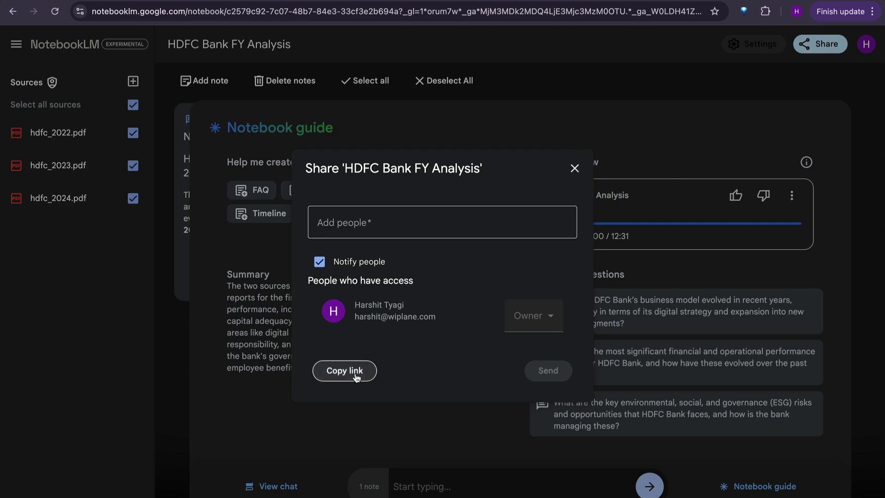
click(574, 170)
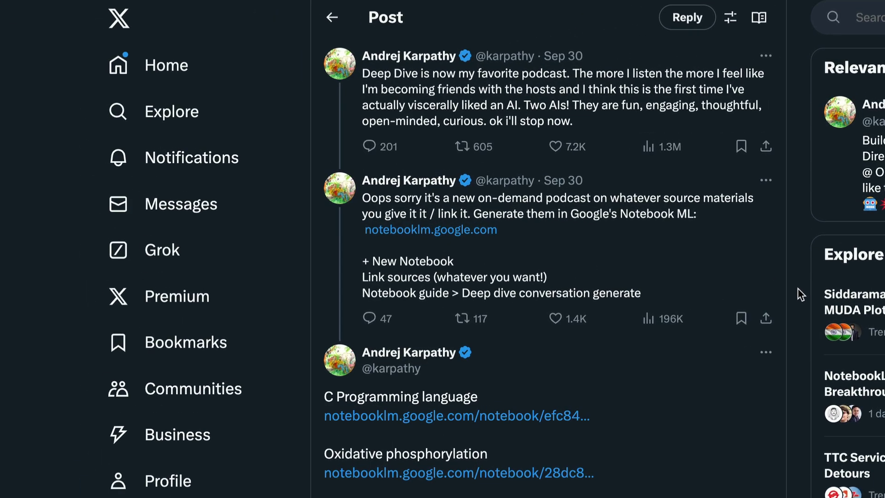
scroll(801, 294, down, 4)
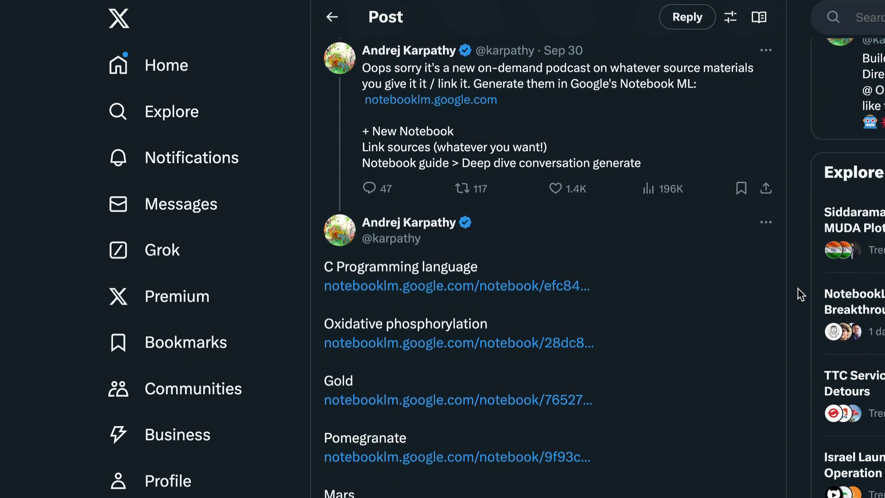